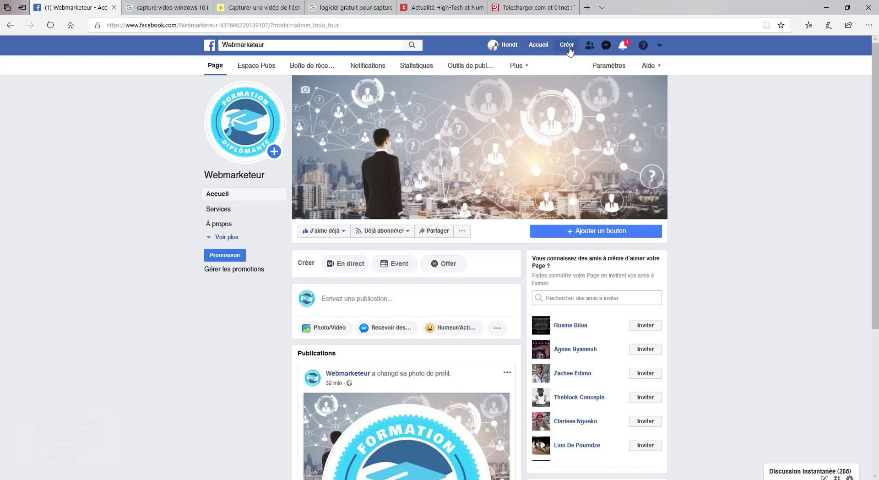
Start a business or brand Page named Webmarketeur in the Formation category and submit it.
left_click(573, 46)
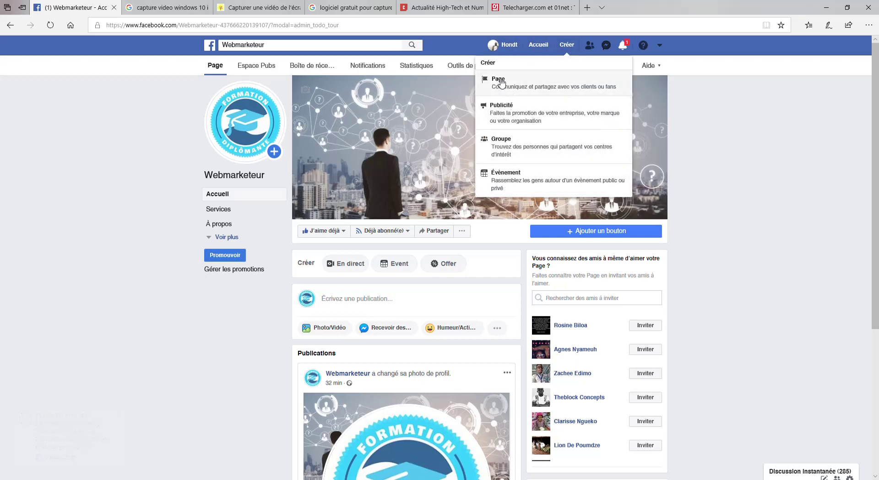
left_click(501, 82)
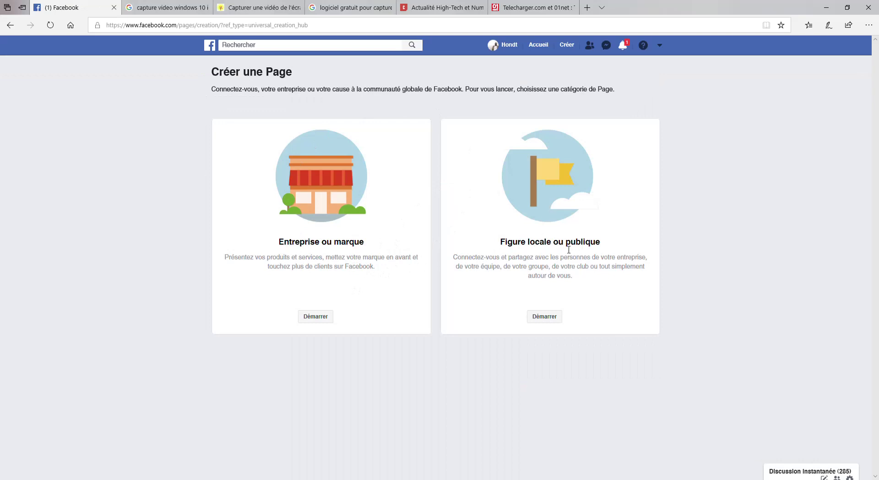
left_click(315, 317)
left_click(275, 178)
type("We")
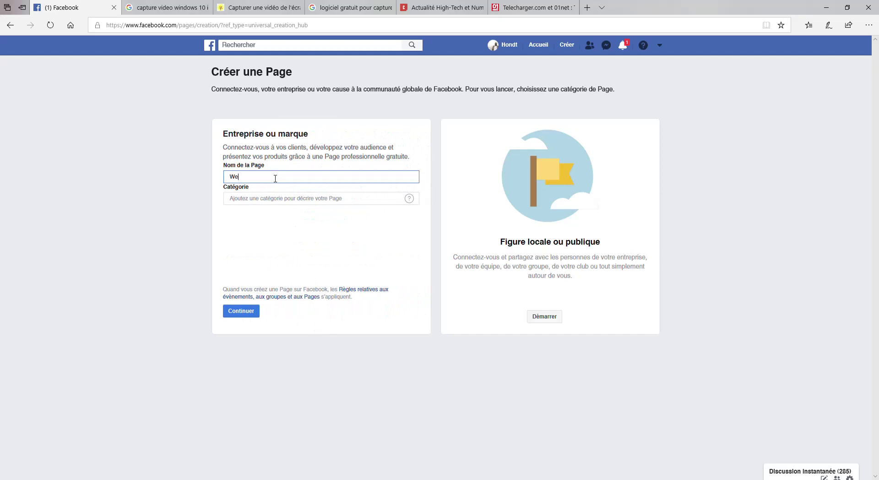
type("bmarketeur")
left_click(281, 199)
type("f")
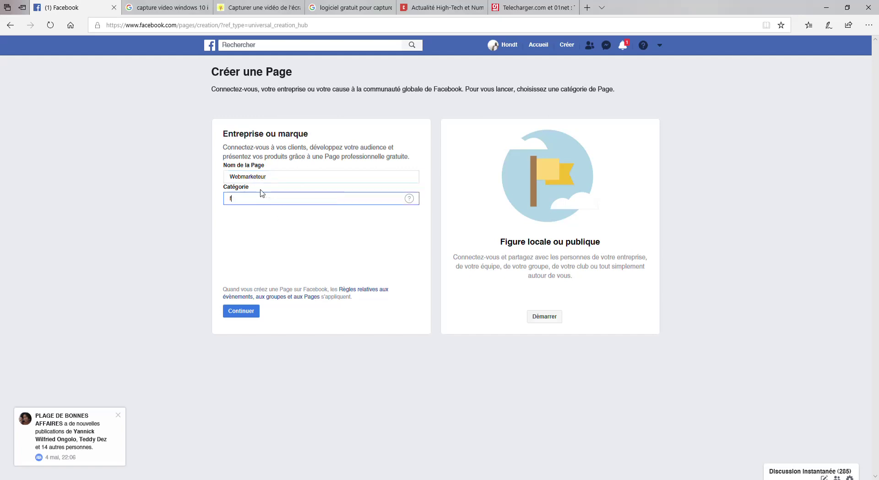
type("ormat")
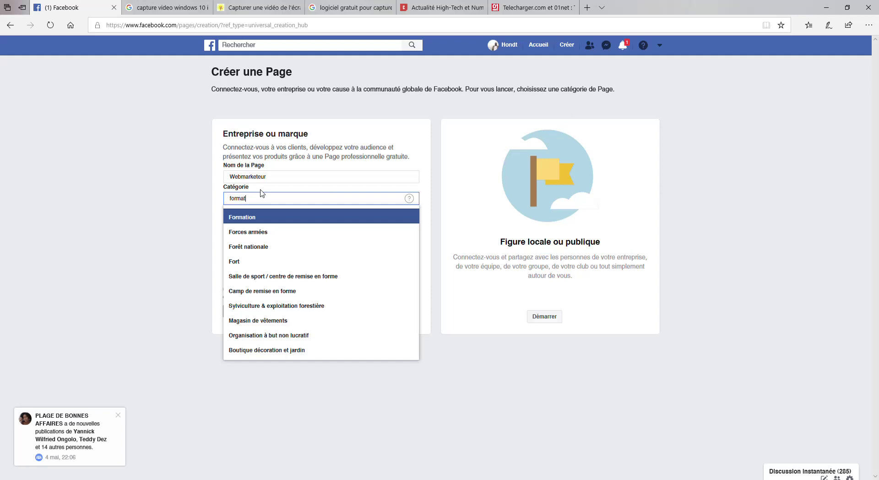
key("Return")
left_click(241, 311)
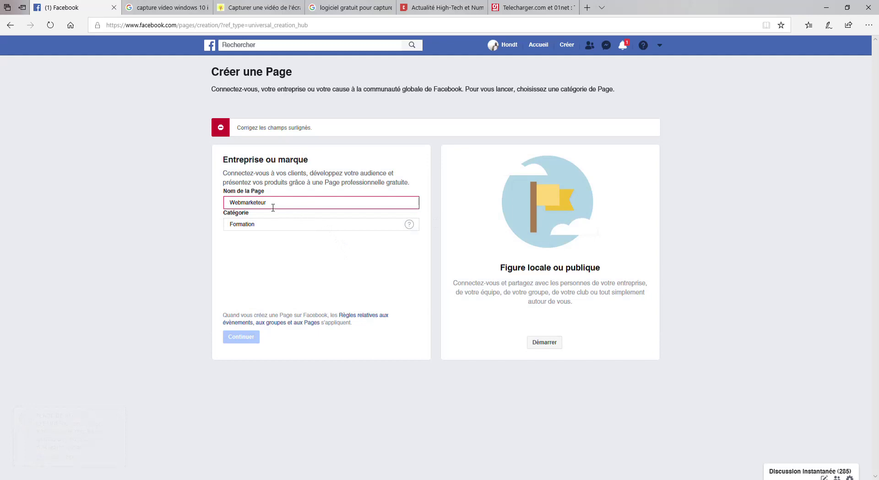
Change the rejected name to Webmarketeur19 and resubmit the Page.
left_click(273, 207)
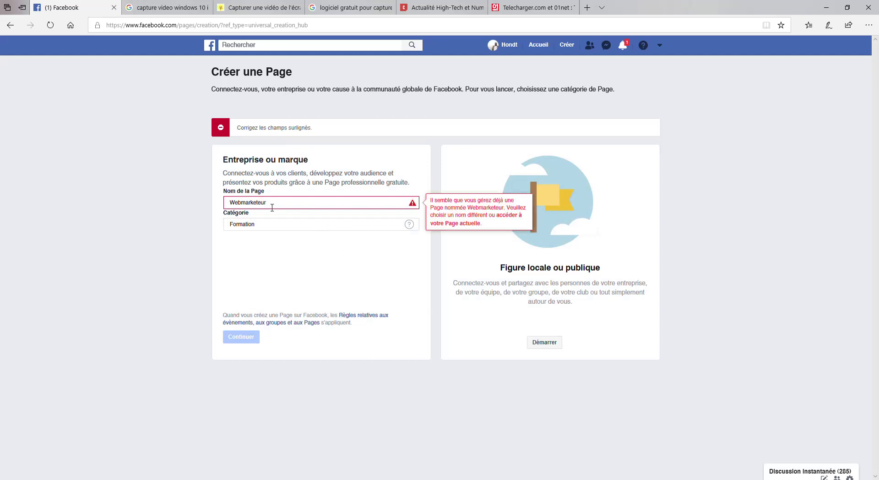
left_click(272, 207)
type("18")
key("BackSpace")
type("9")
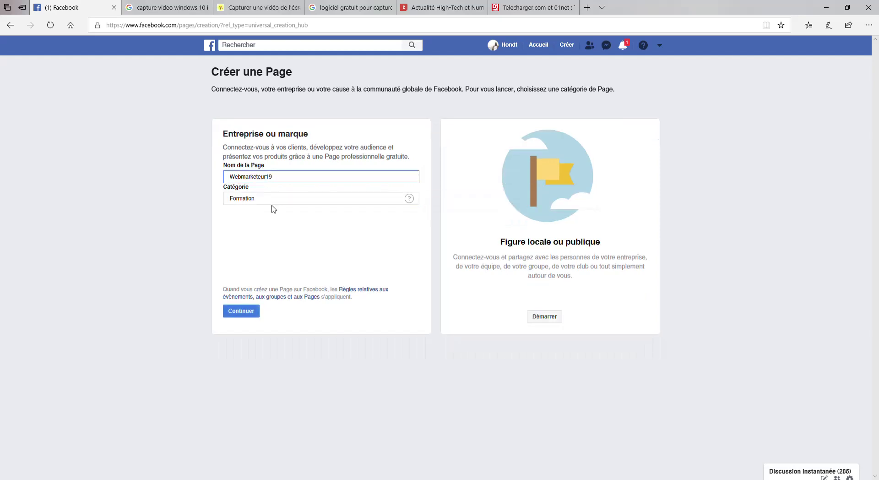
left_click(259, 310)
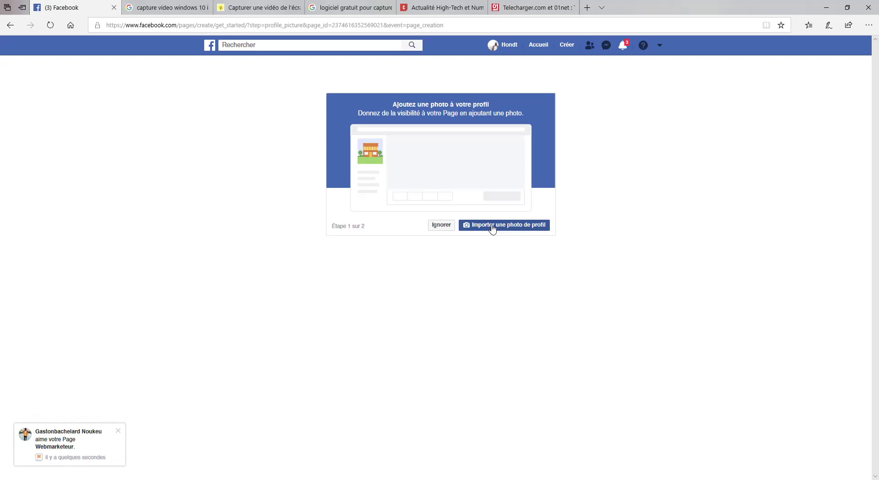
left_click(492, 229)
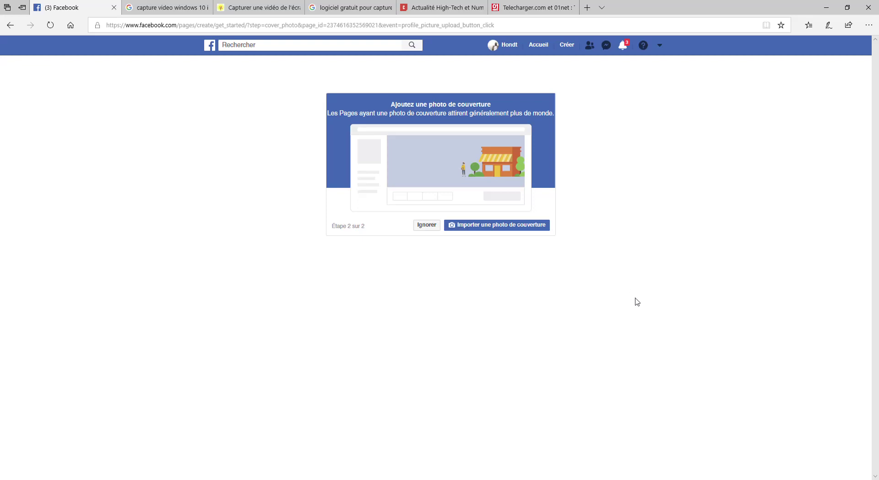
Upload the businessman-and-network-icons cover photo, then begin the short description from the welcome card.
left_click(455, 237)
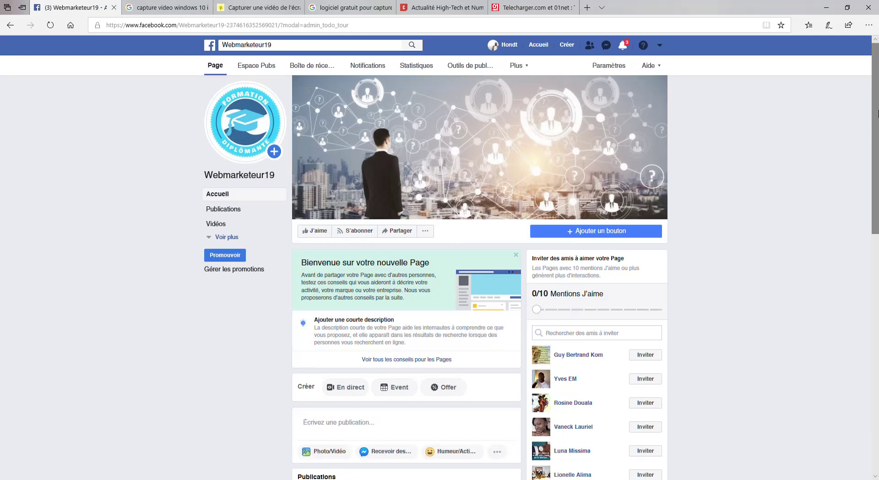
mouse_move(874, 105)
left_mouse_down()
mouse_move(876, 352)
mouse_move(876, 102)
left_mouse_up()
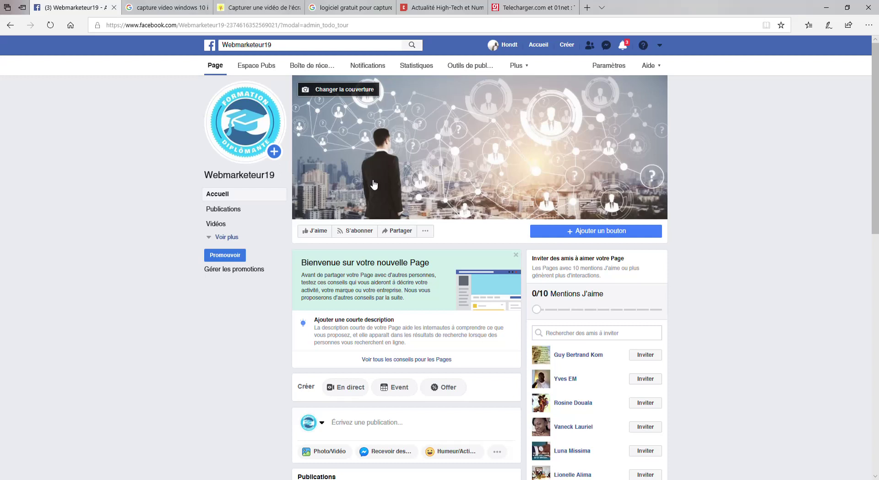
left_click(384, 336)
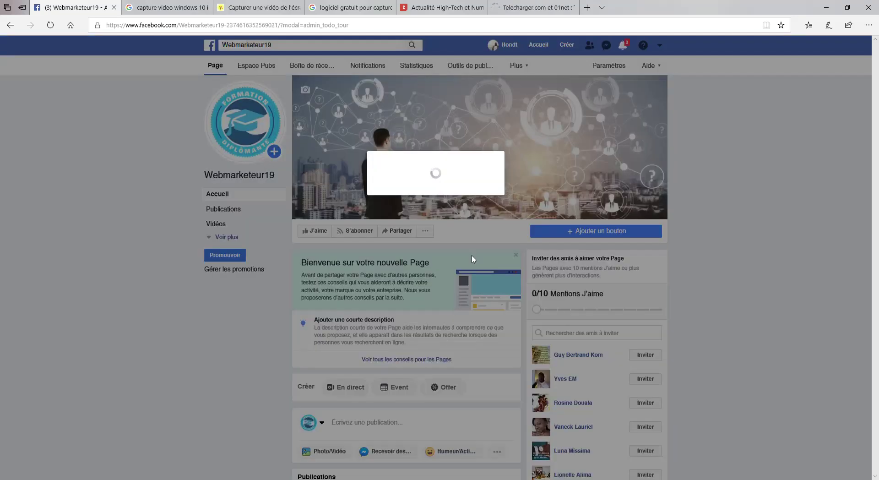
Save a description about free digital-marketing courses and open the Page information editor.
left_click(421, 190)
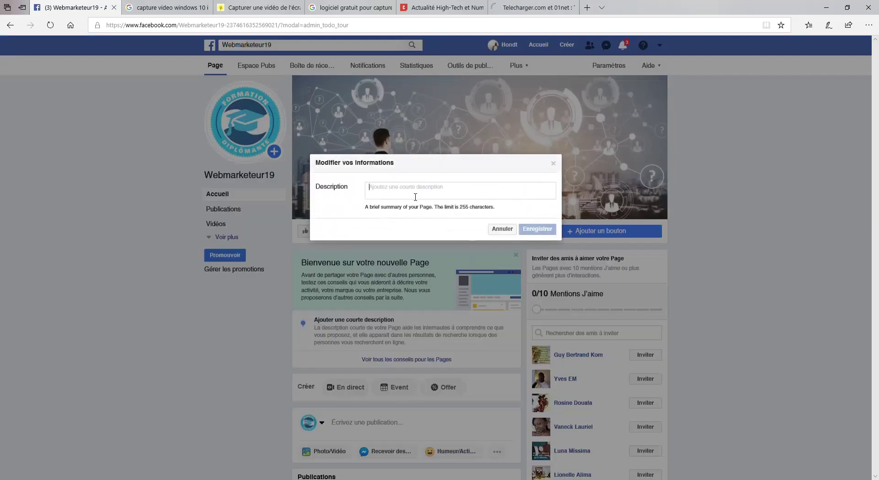
type("D")
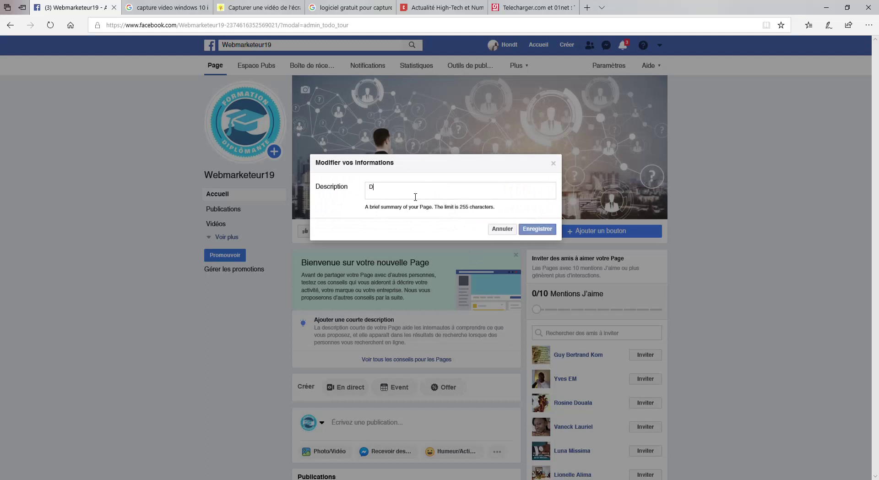
type("ecouvrez")
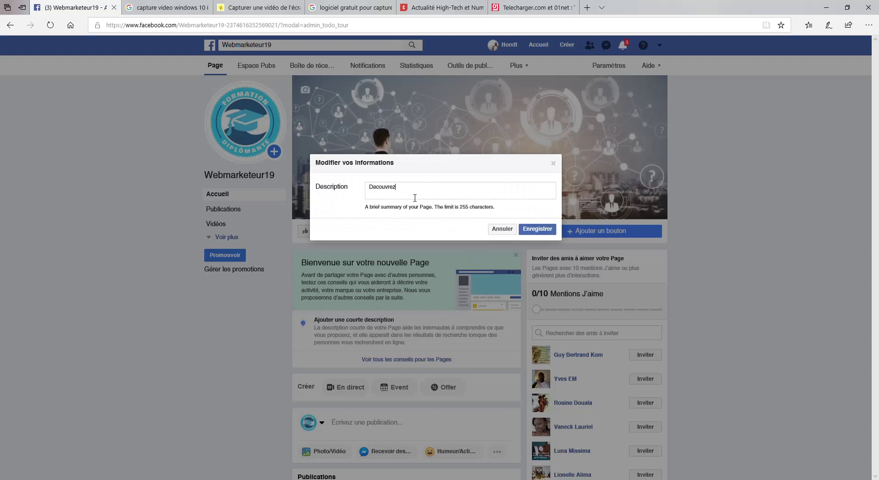
type(" l'ensem")
type("ble de nou")
type(" gorm")
type("ations gratuite")
type("s s")
type("ur le marketing di")
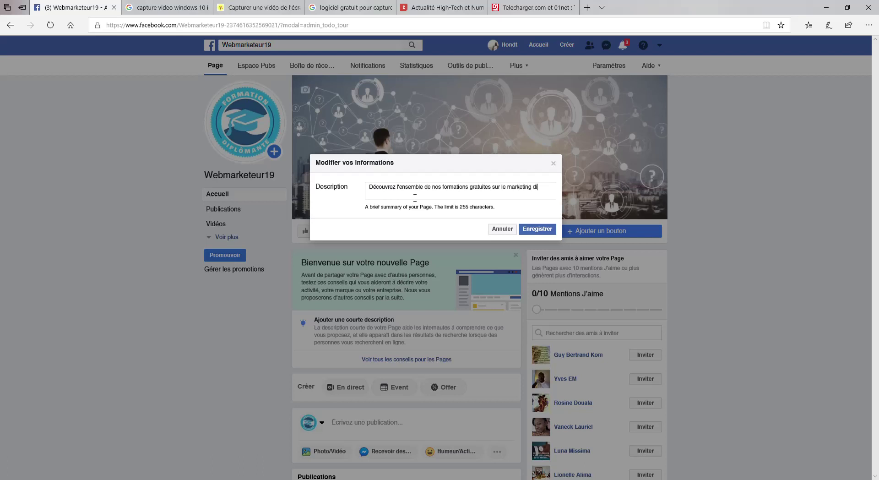
type("gital et les différents ")
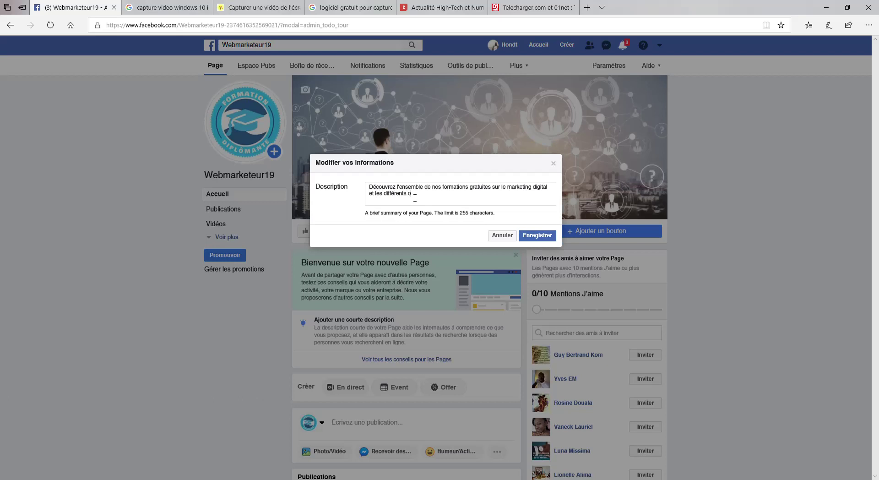
type("outils à utiliser pour optimiser votre page")
left_click(548, 233)
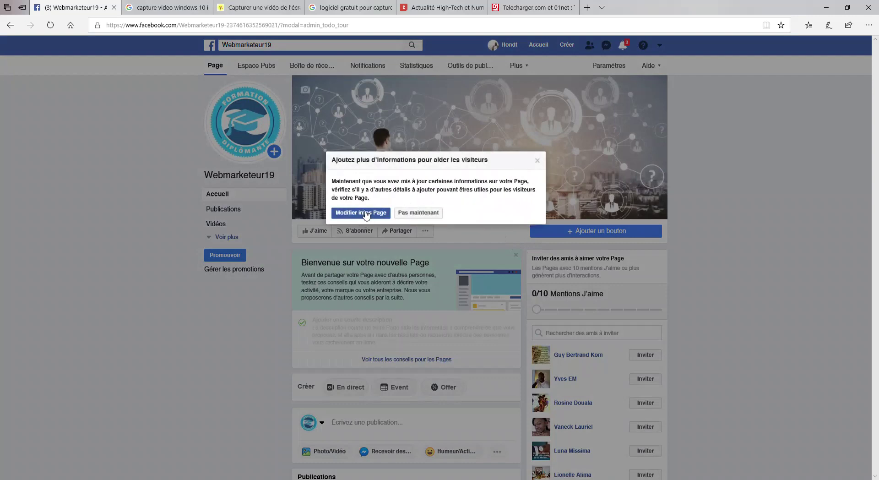
left_click(363, 214)
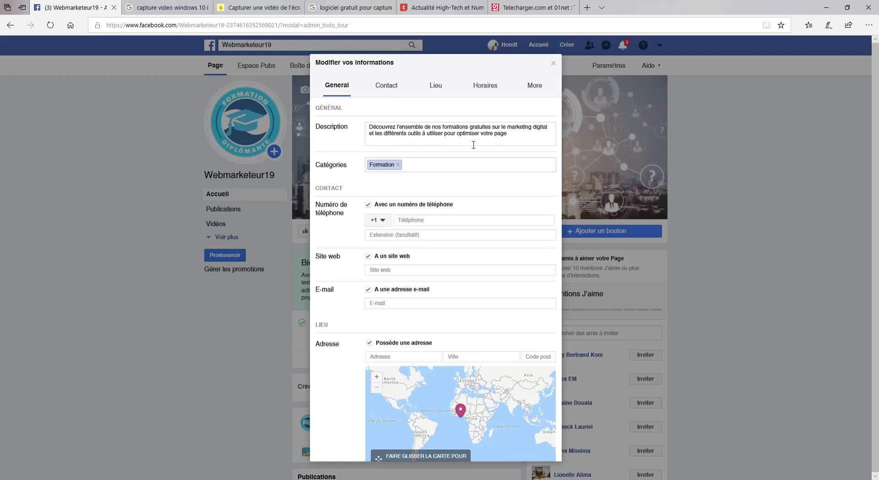
Add the categories Publicité / marketing and Site web informatique et Internet, then save them.
left_click(419, 170)
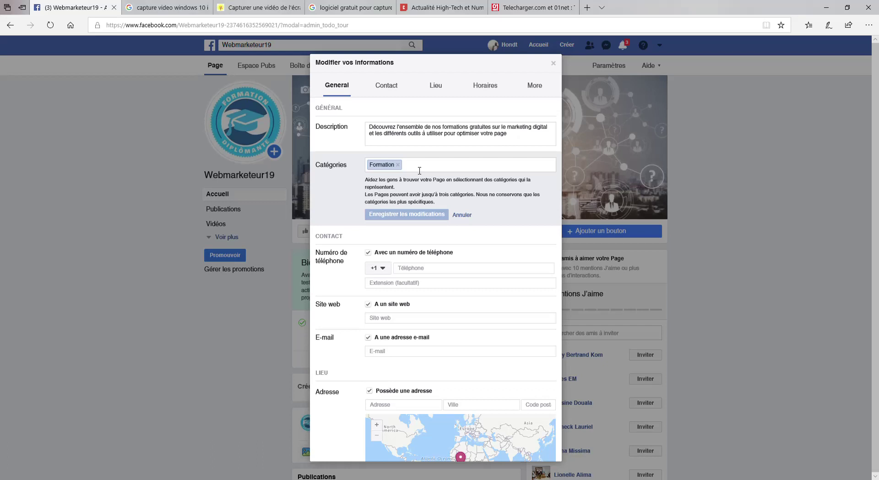
type("market")
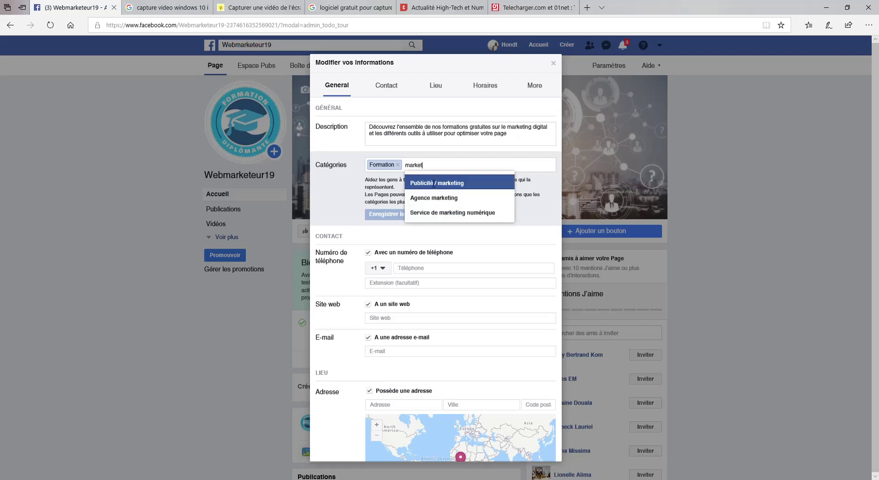
left_click(461, 184)
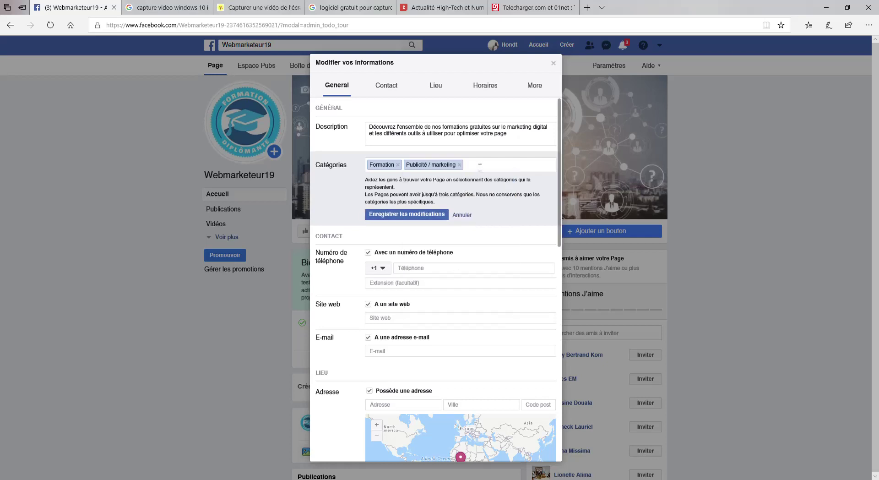
type("inform")
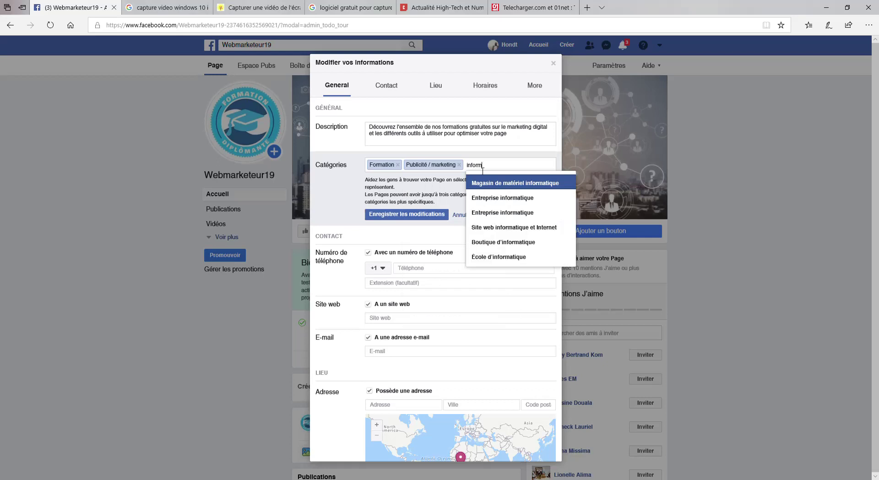
left_click(510, 228)
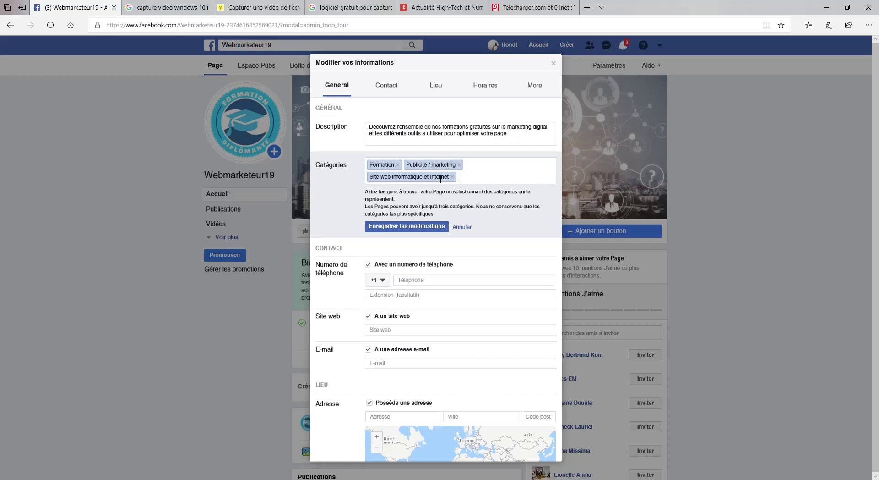
left_click(423, 229)
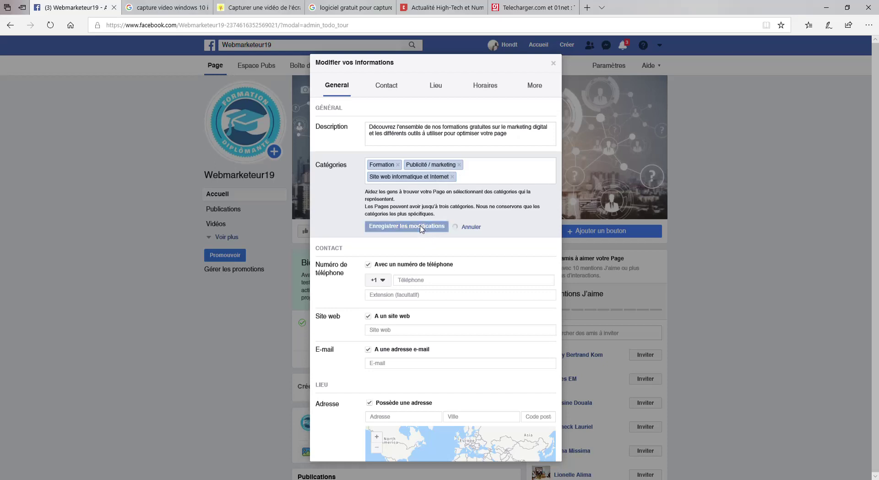
left_click(384, 232)
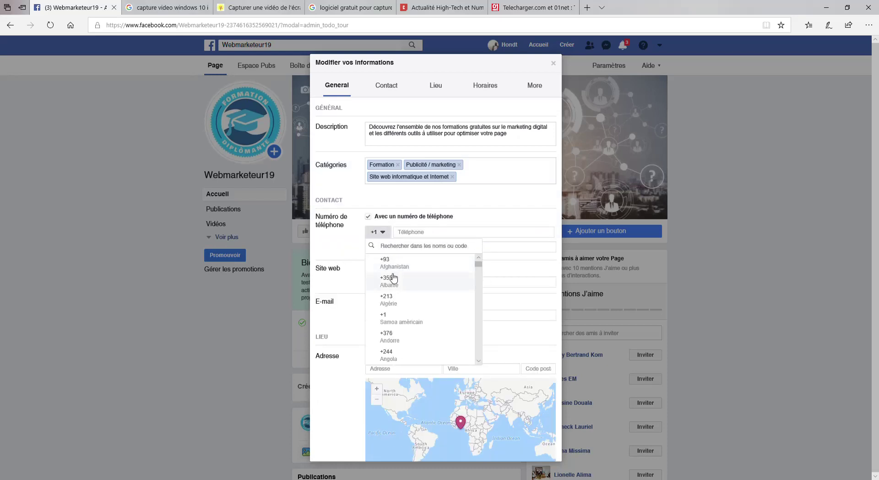
type("cma")
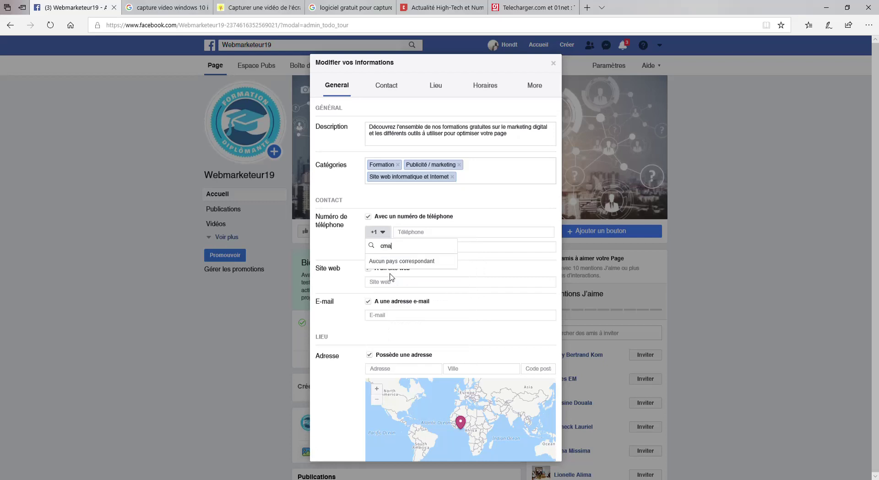
key("BackSpace")
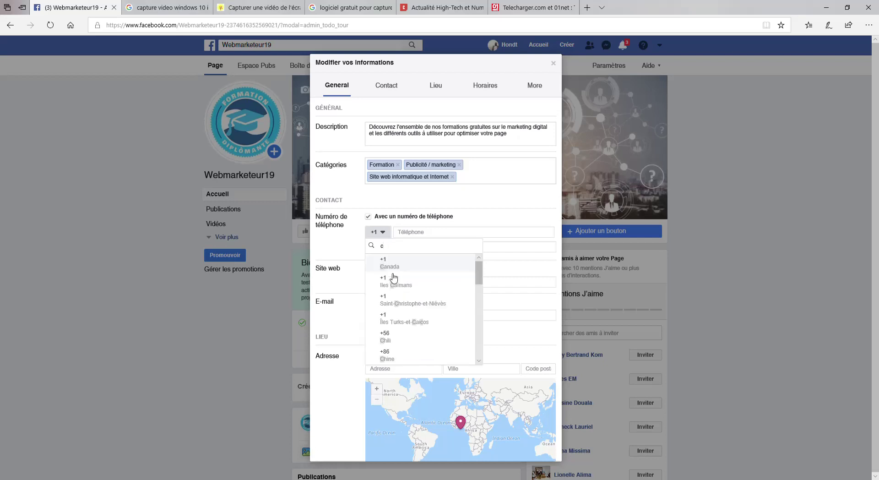
type("am")
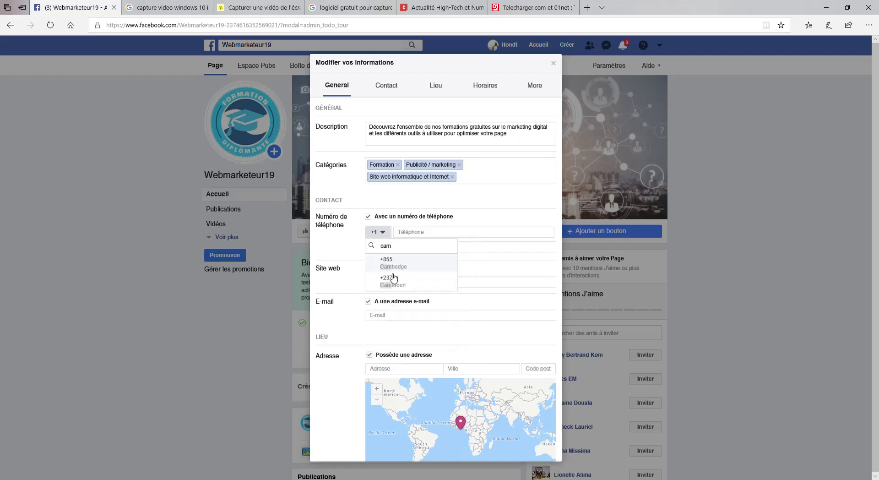
left_click(397, 294)
left_click(437, 236)
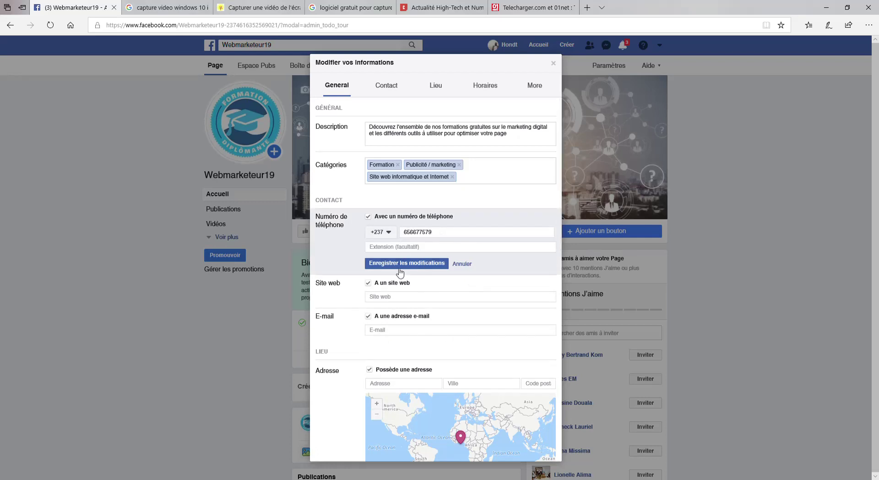
left_click(396, 297)
type("www")
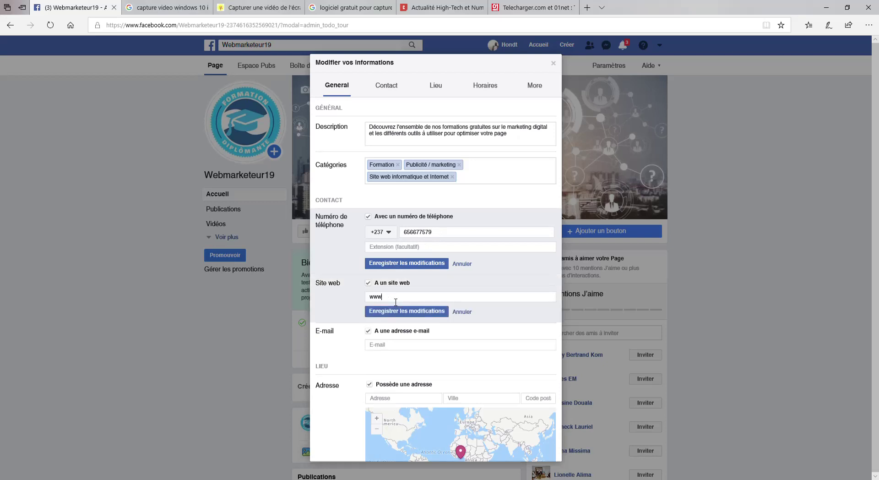
type(".weblink-cm.com")
left_click(390, 345)
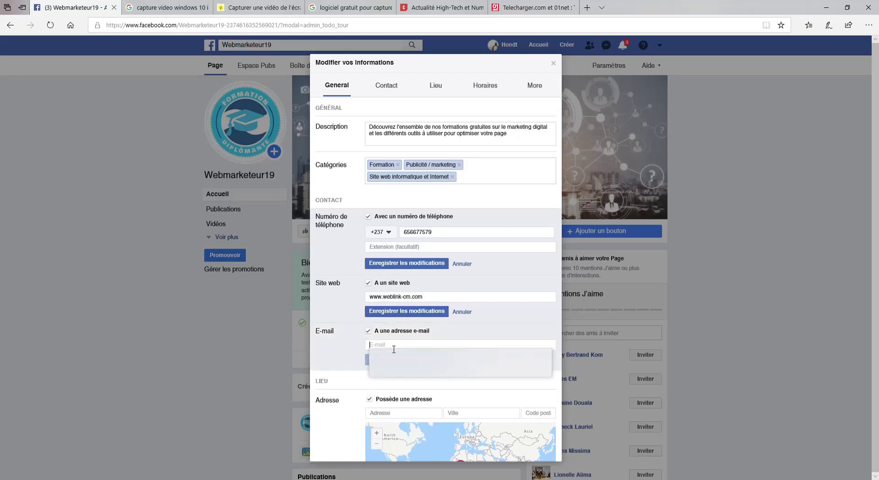
left_click(438, 372)
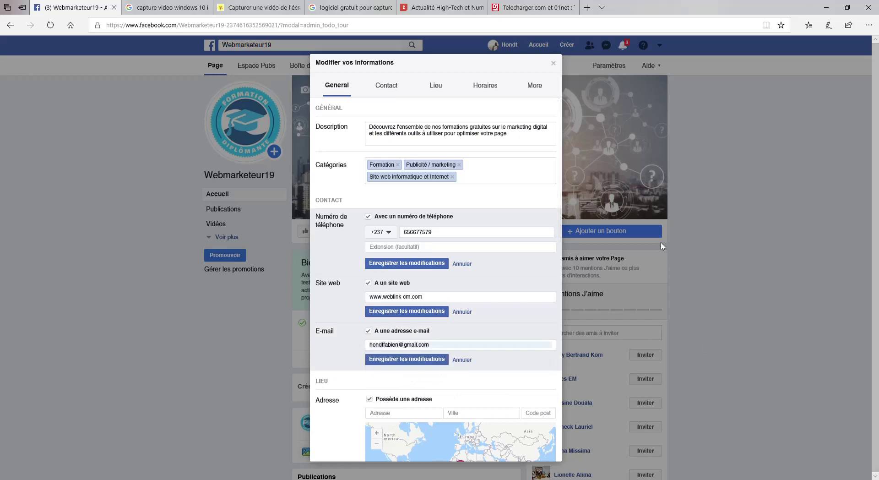
left_click_drag(560, 172, 559, 274)
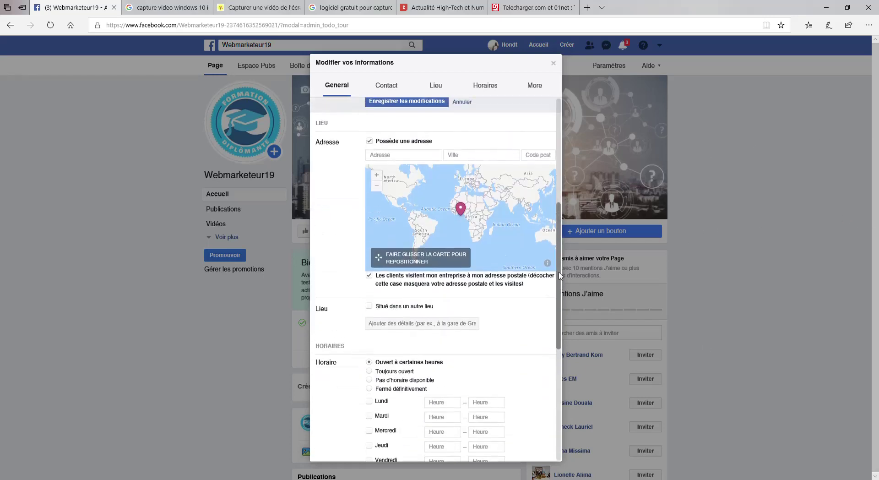
Enter and save the Page's street address in Douala, Cameroon, with its postal code.
left_click(410, 165)
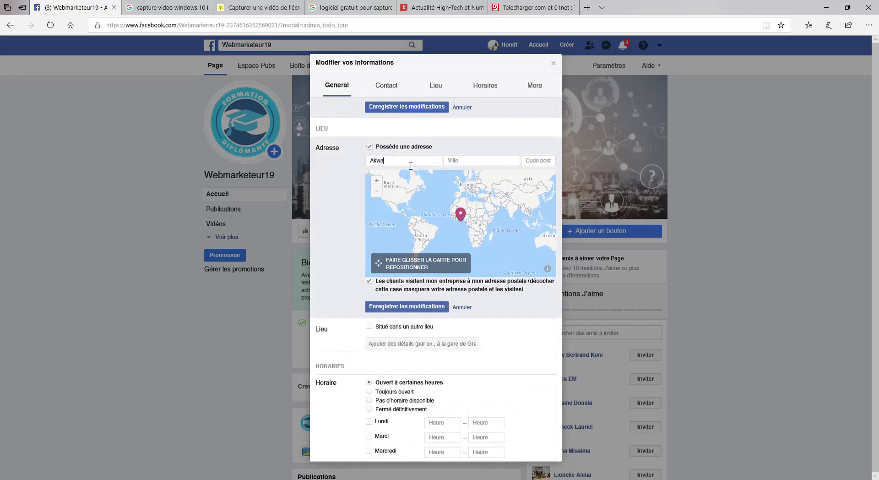
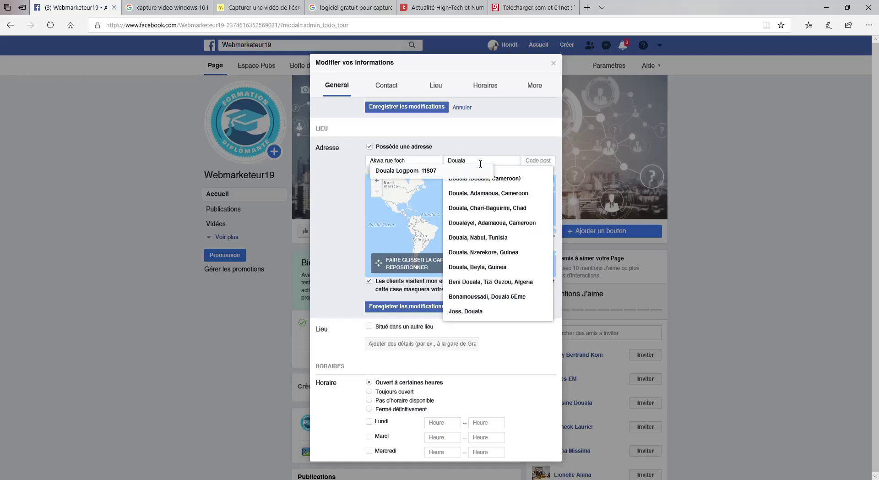
left_click(503, 179)
left_click(546, 161)
type("12807")
left_click(561, 169)
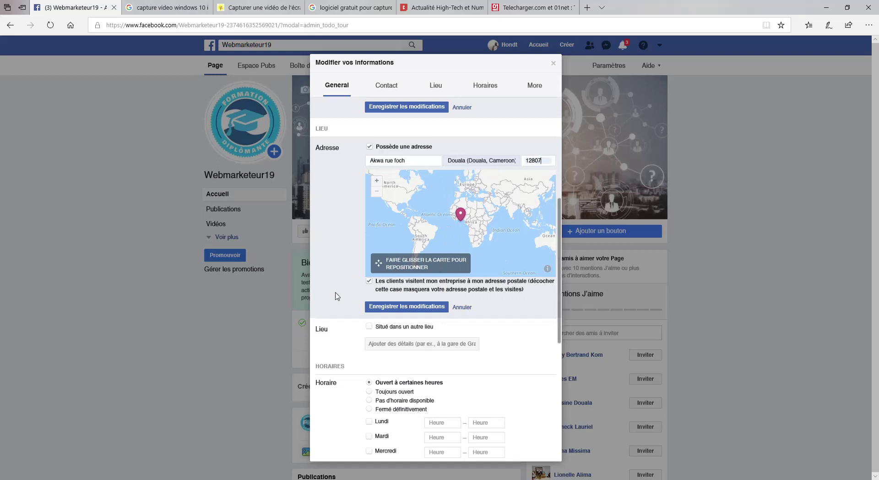
left_click(407, 307)
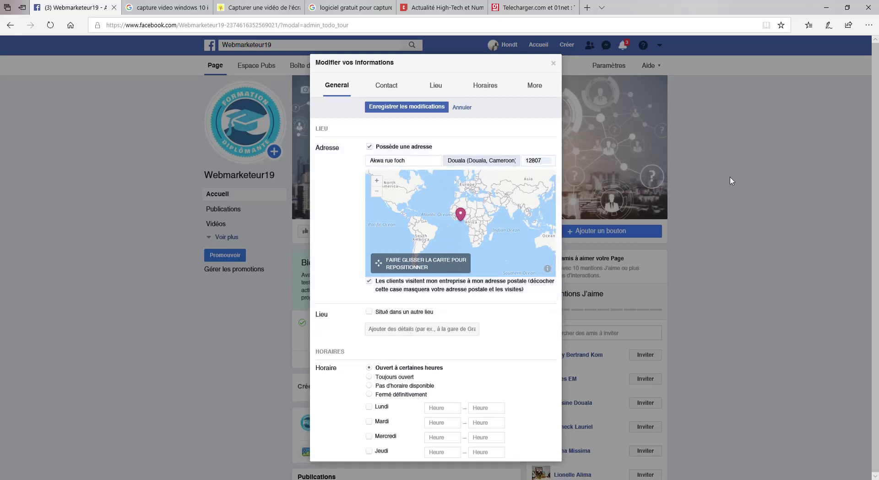
Set hours to Toujours ouvert, save phone, website and e-mail, then close the editor.
scroll(480, 271, "down", 4)
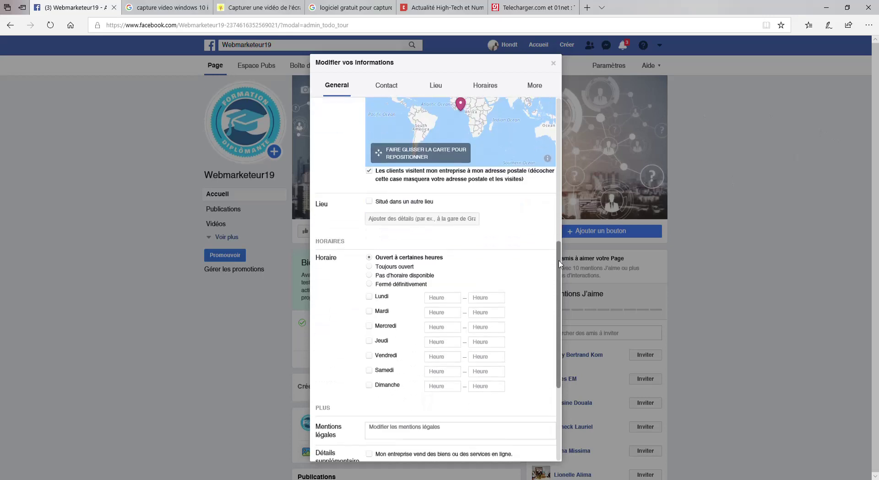
left_click(370, 195)
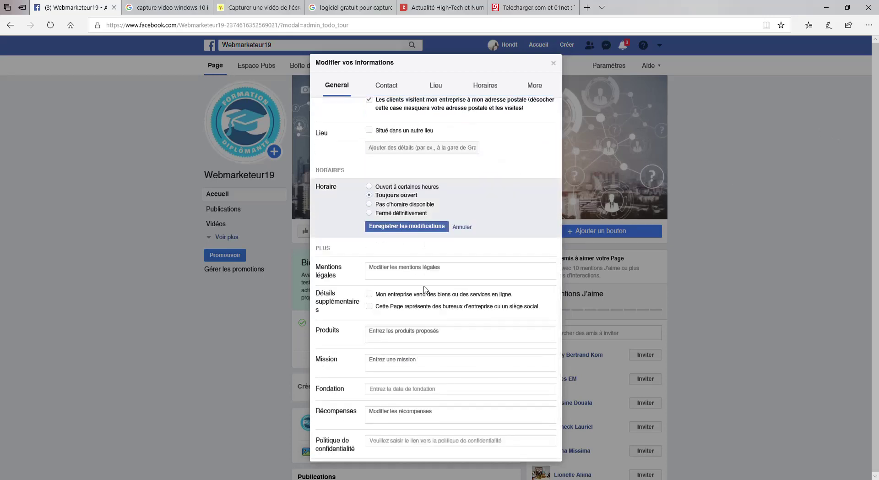
left_click(414, 229)
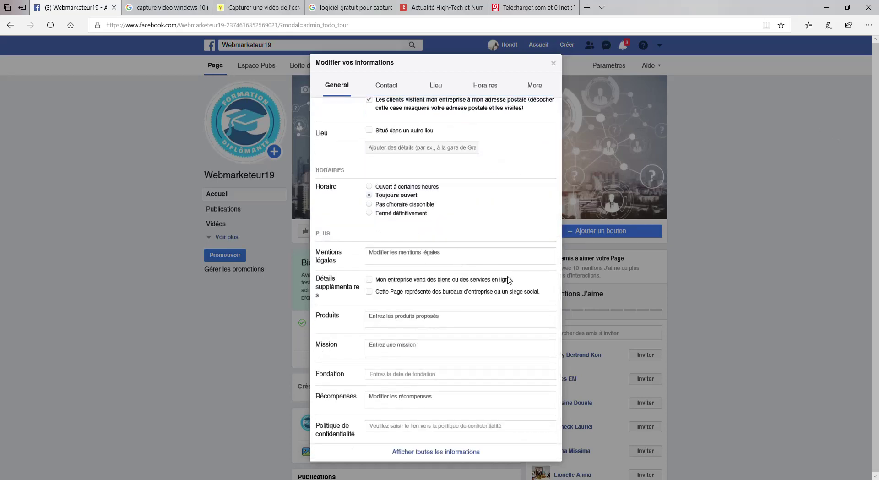
left_click(555, 66)
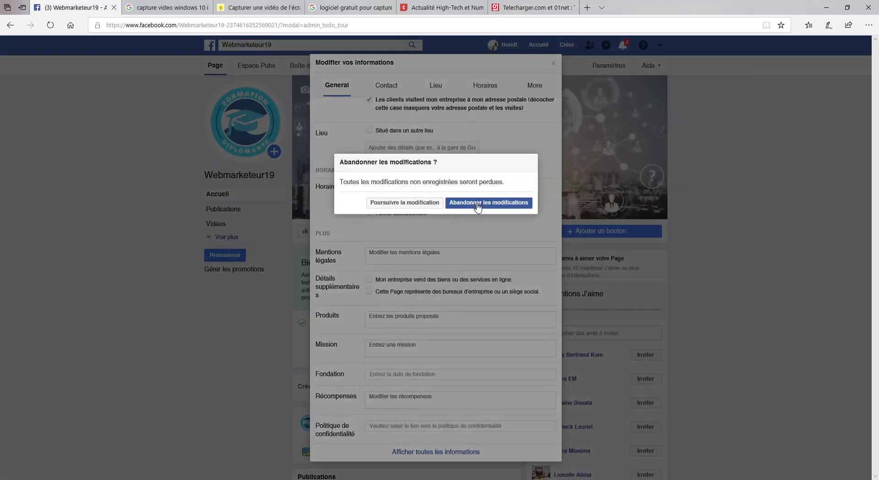
left_click(426, 202)
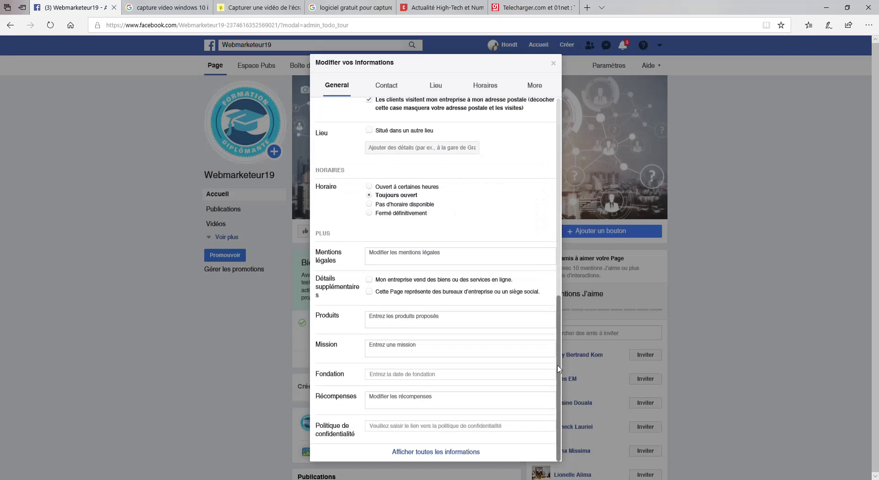
left_click_drag(562, 331, 583, 165)
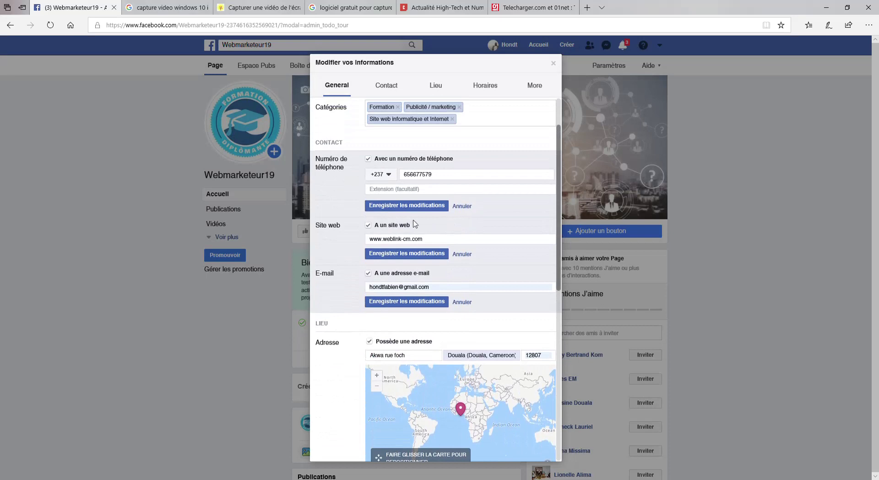
left_click(392, 206)
left_click(391, 258)
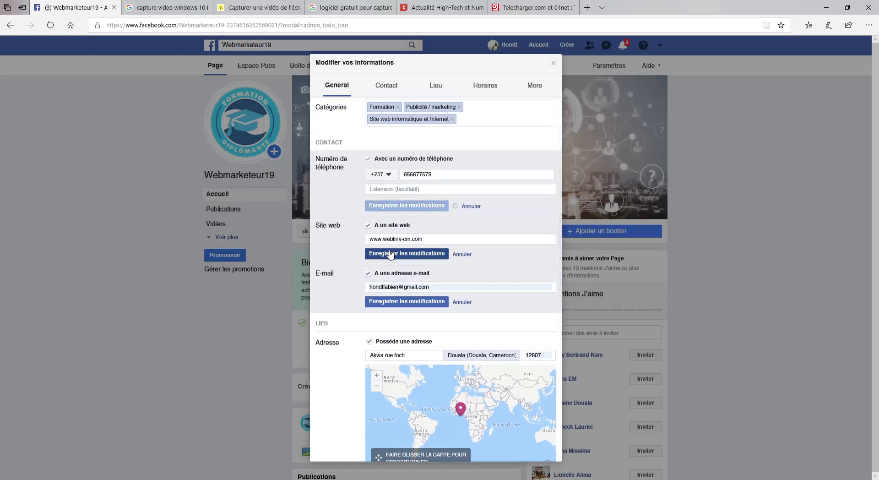
left_click(401, 288)
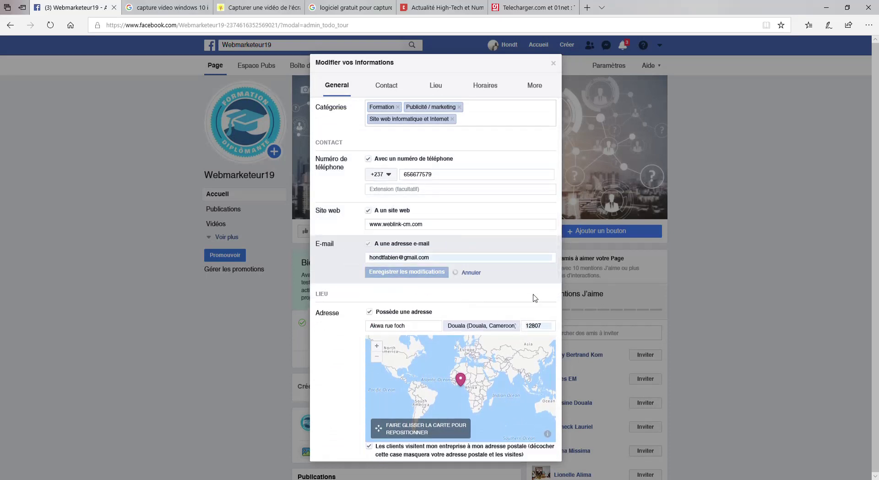
left_click(552, 63)
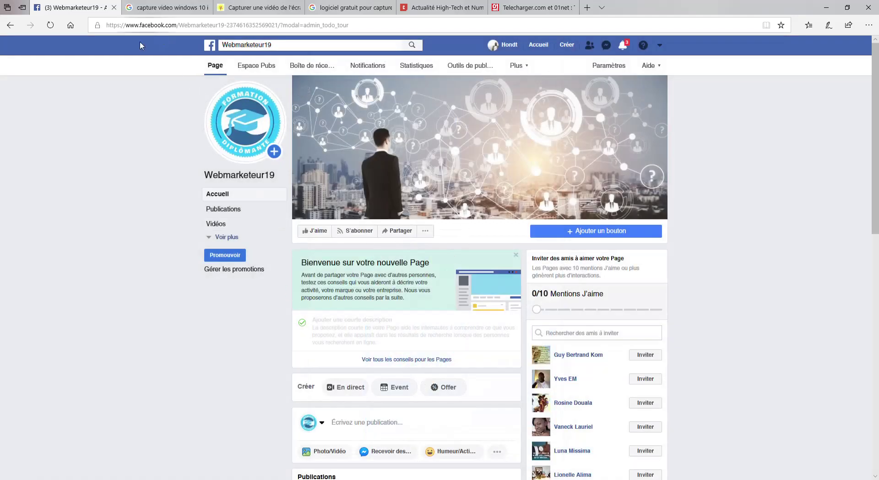
Open the Paramètres tab in the Page's top bar to reach the Général settings.
scroll(877, 160, "down", 2)
scroll(876, 161, "up", 2)
left_click(604, 67)
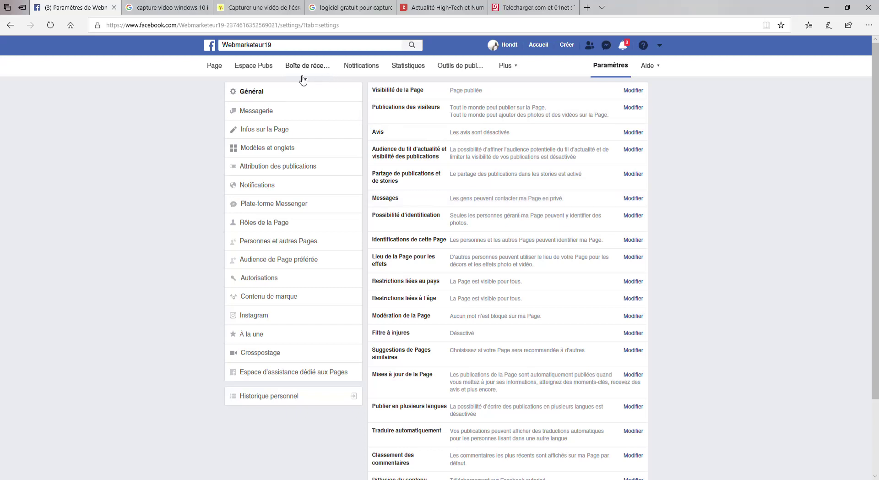
In Modèles et onglets, open Modifier and browse templates such as Services and Shopping.
left_click(255, 153)
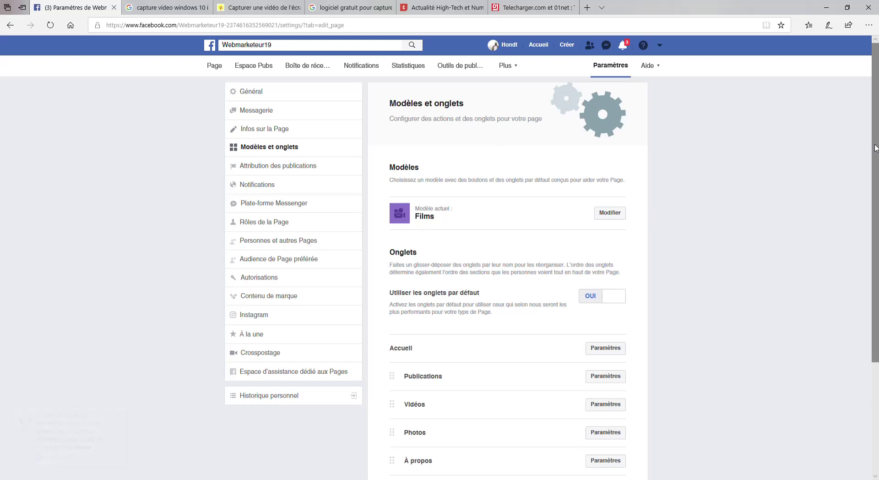
left_click_drag(875, 145, 877, 219)
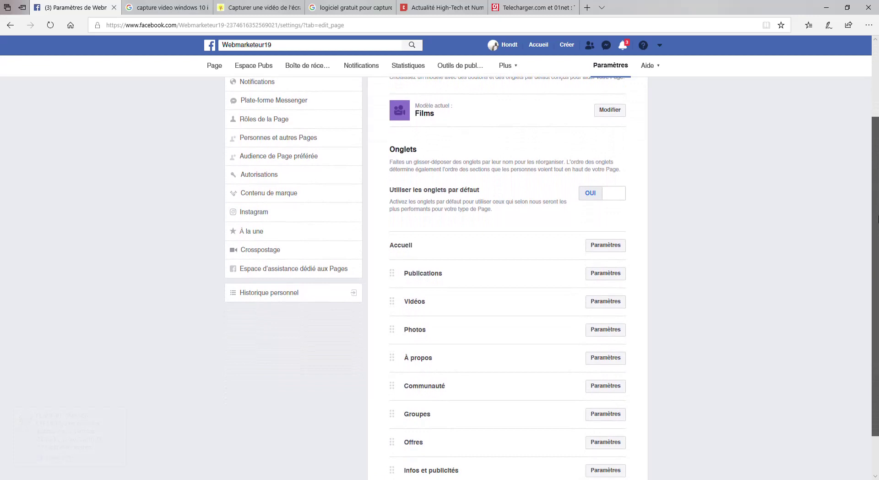
left_click_drag(877, 219, 876, 179)
left_click(616, 168)
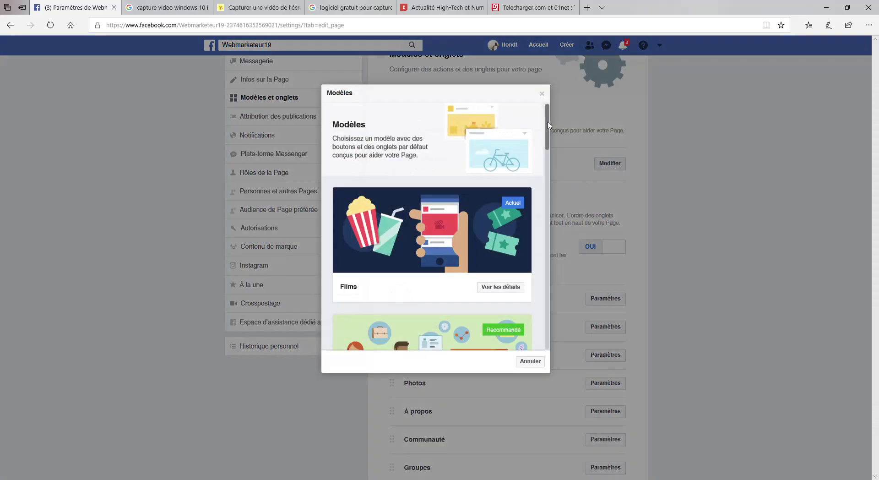
left_click_drag(549, 124, 549, 308)
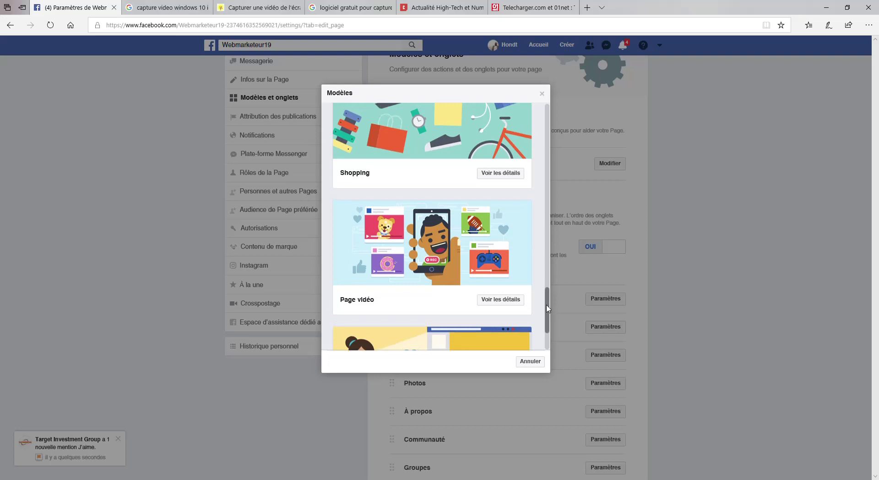
left_click_drag(548, 308, 548, 295)
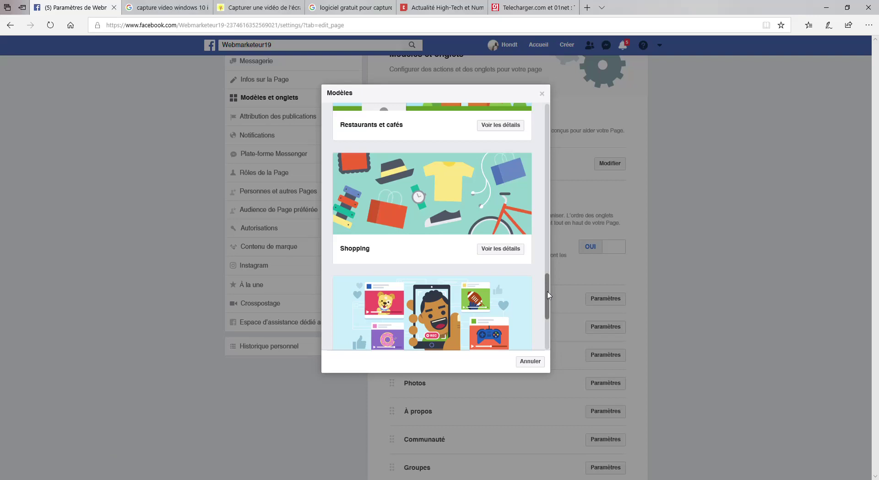
left_click_drag(548, 294, 544, 244)
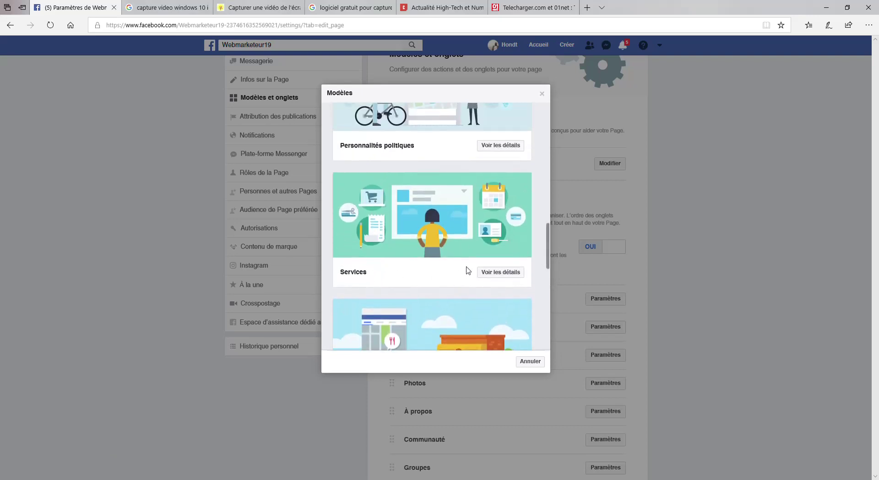
Apply the Services template from its details view and confirm with OK.
left_click(502, 273)
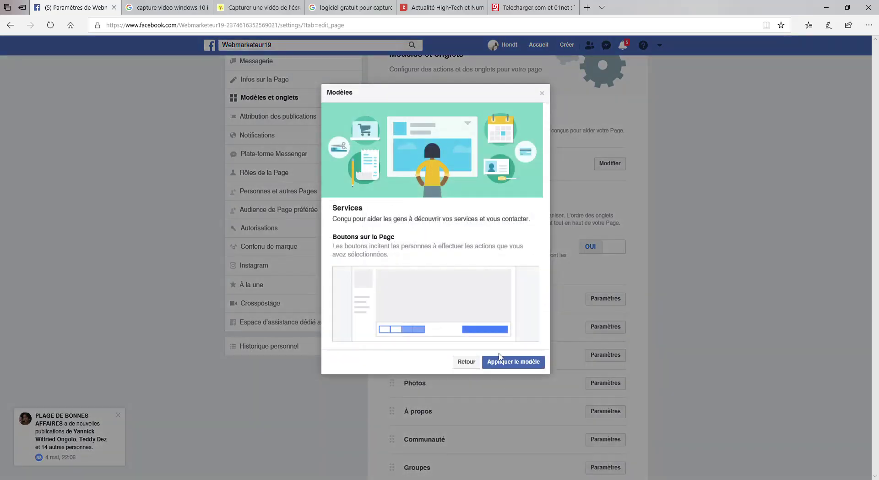
left_click(519, 364)
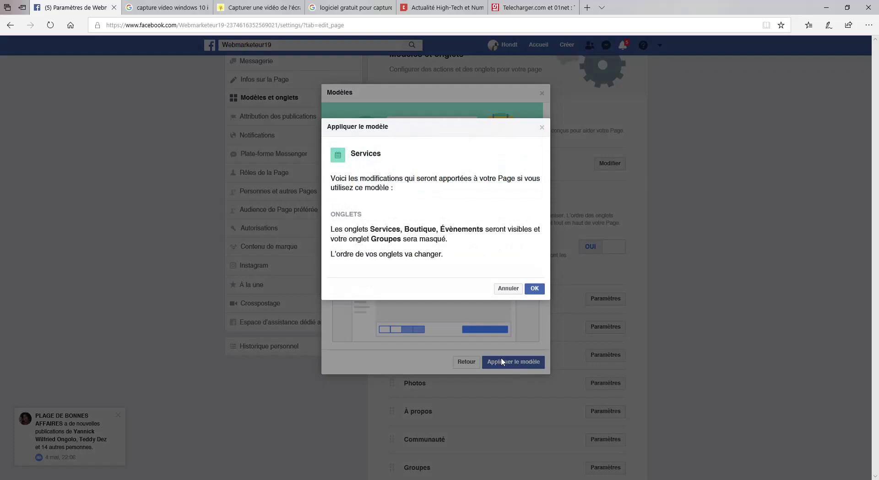
left_click(534, 289)
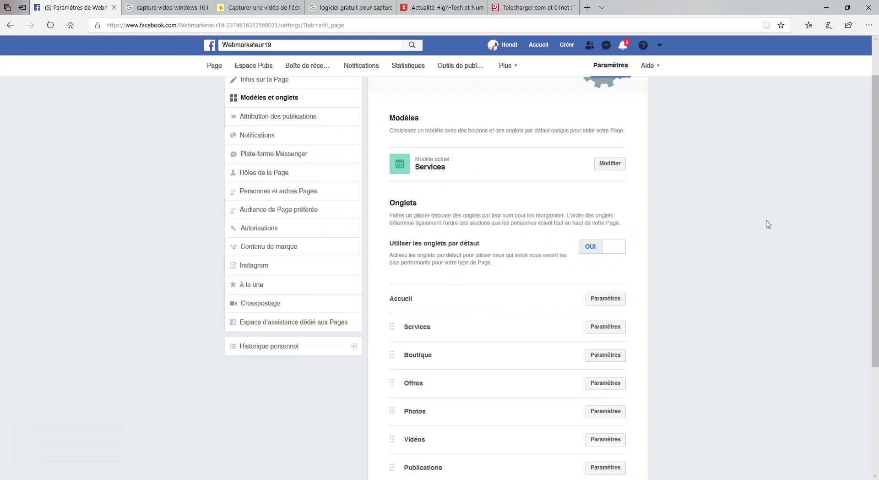
Move the À propos tab up under Services; view the add-a-tab choices without adding one.
left_click_drag(874, 147, 874, 255)
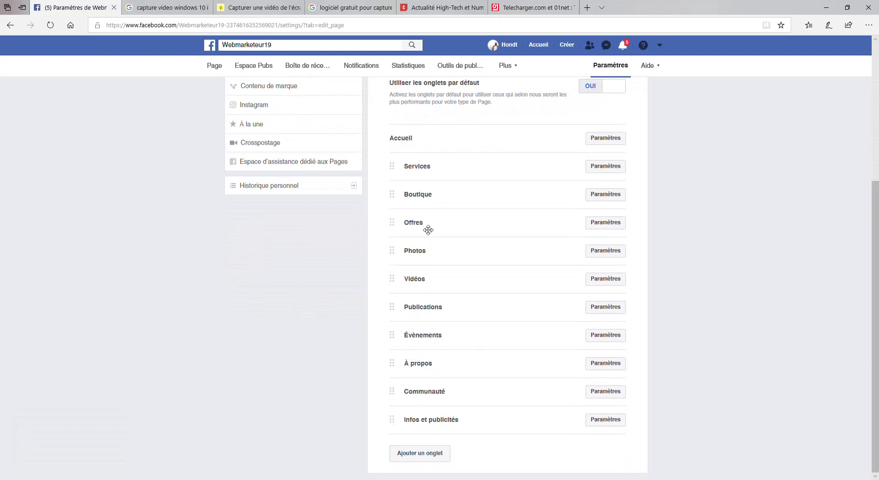
left_click_drag(424, 373, 420, 202)
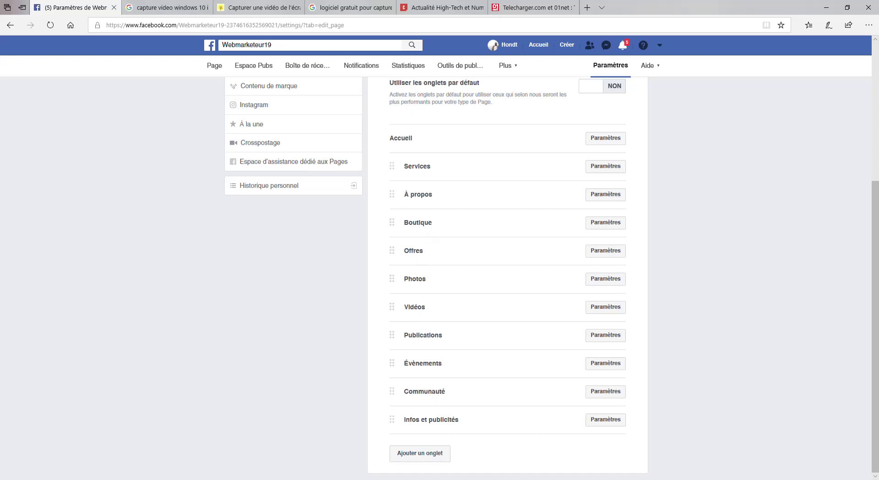
left_click(428, 455)
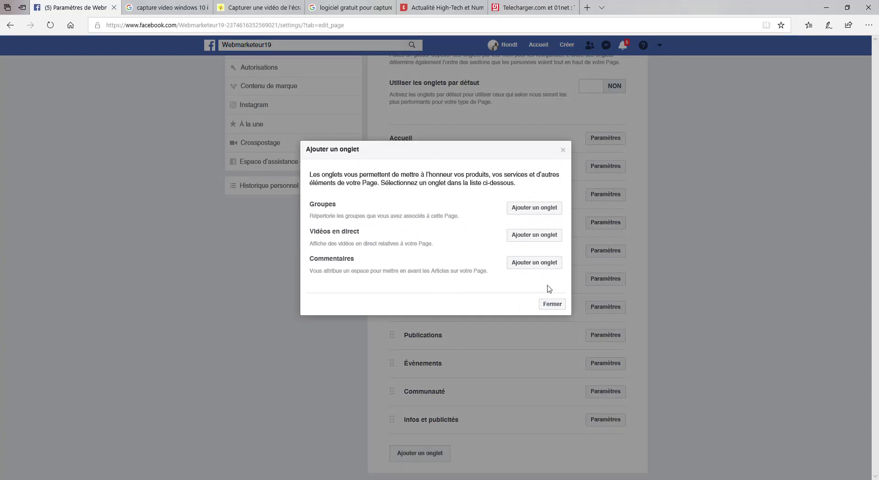
left_click(552, 304)
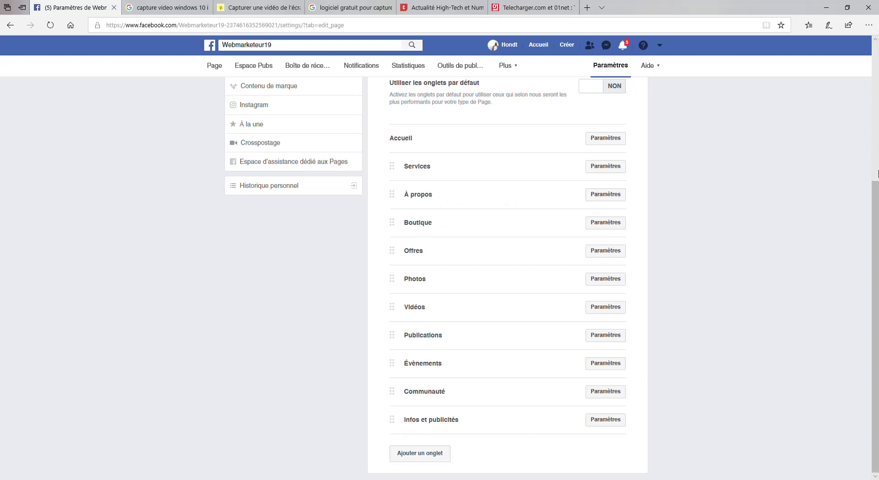
left_click_drag(876, 207, 876, 74)
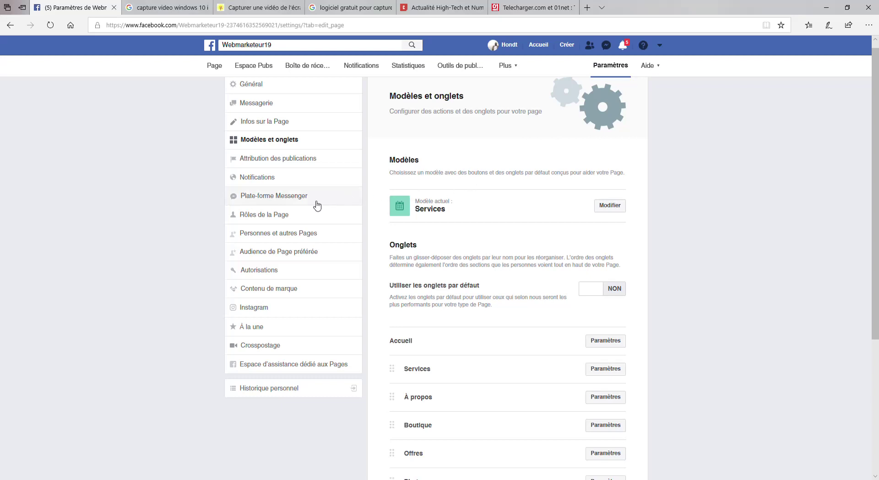
Browse the Plate-forme Messenger settings, then return to the Webmarketeur19 page home.
left_click(271, 197)
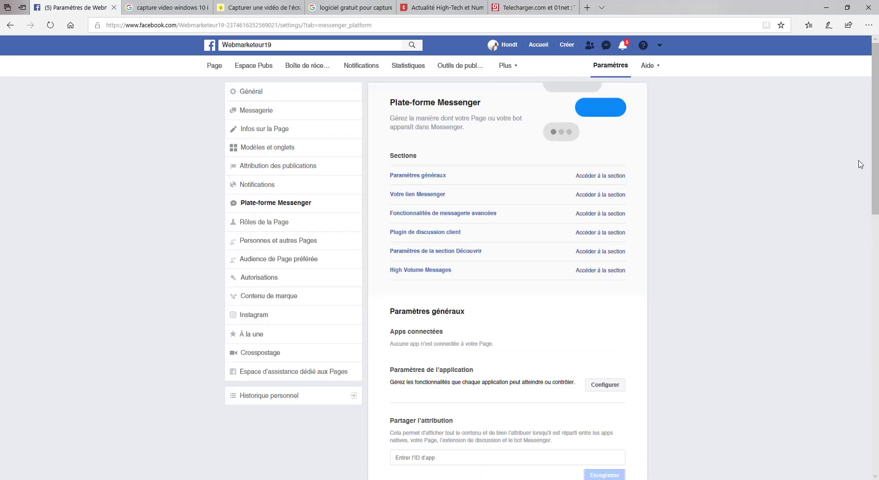
left_click_drag(877, 107, 877, 169)
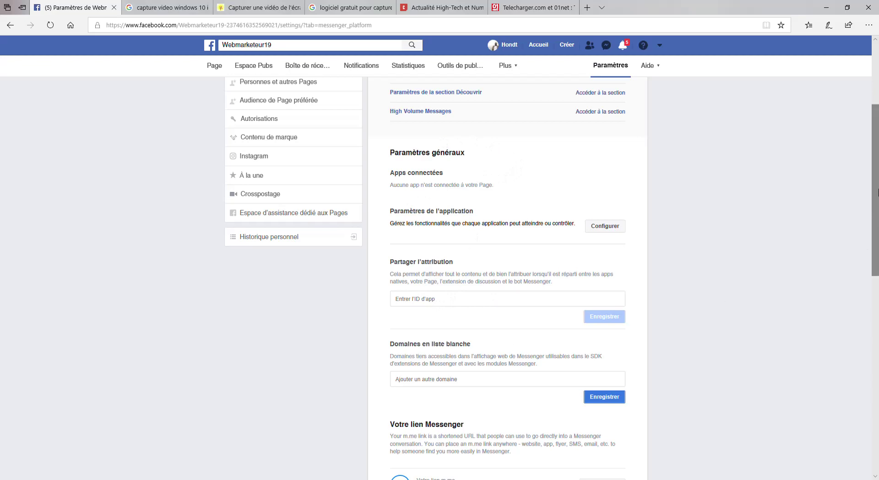
left_click_drag(874, 191, 869, 118)
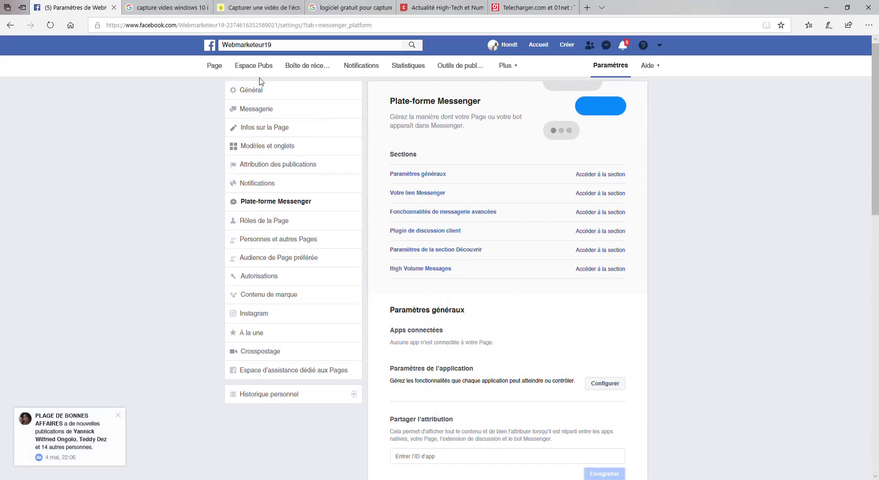
left_click(216, 68)
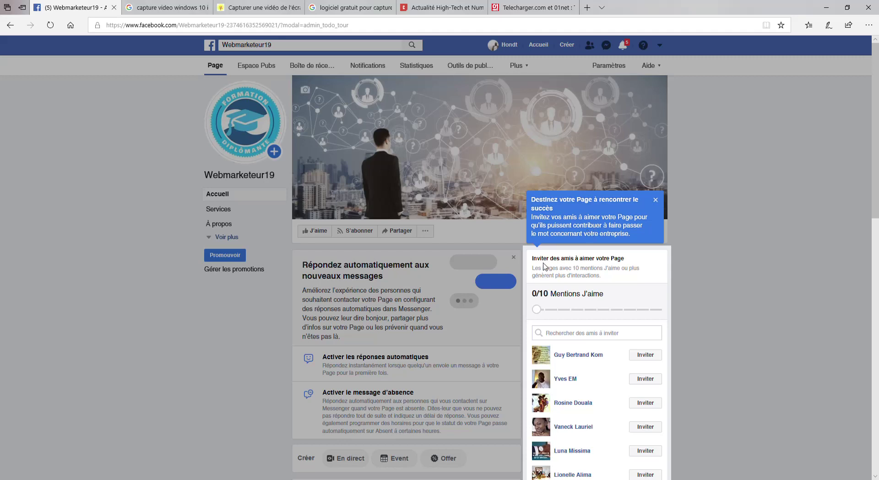
Dismiss the tour tip, like Webmarketeur19, and open the full friend-invitation list.
left_click(655, 200)
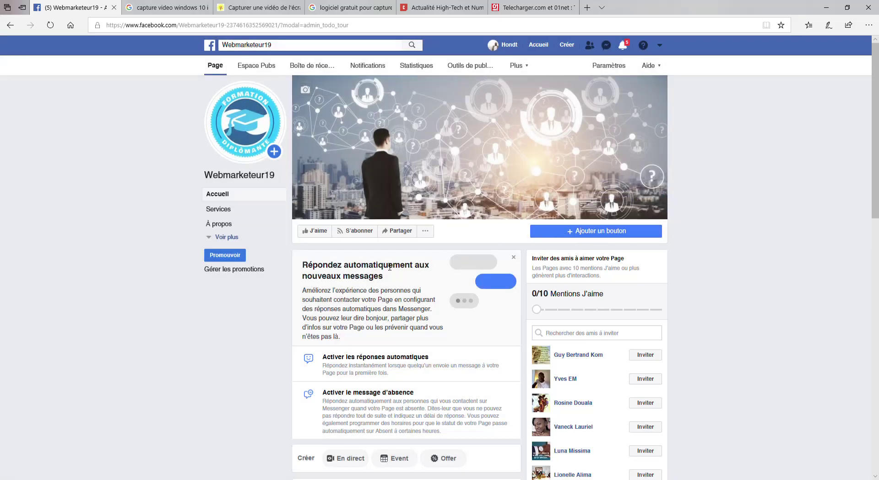
left_click(319, 234)
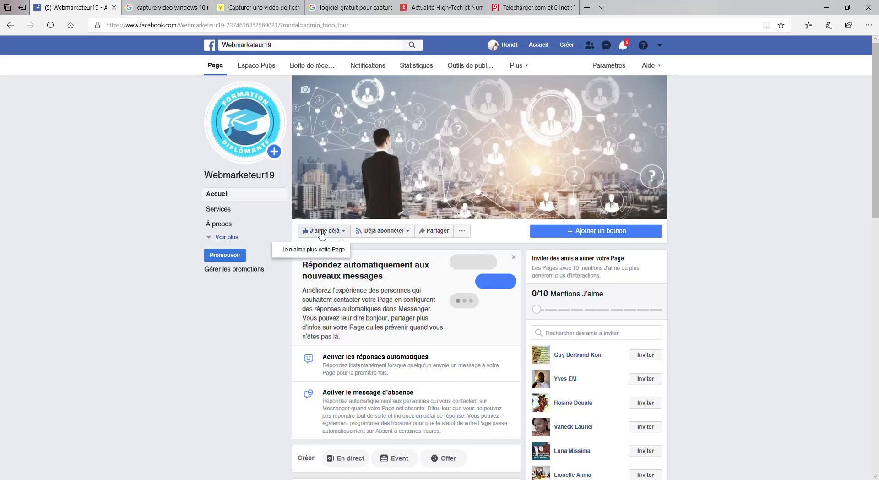
scroll(877, 204, "down", 2)
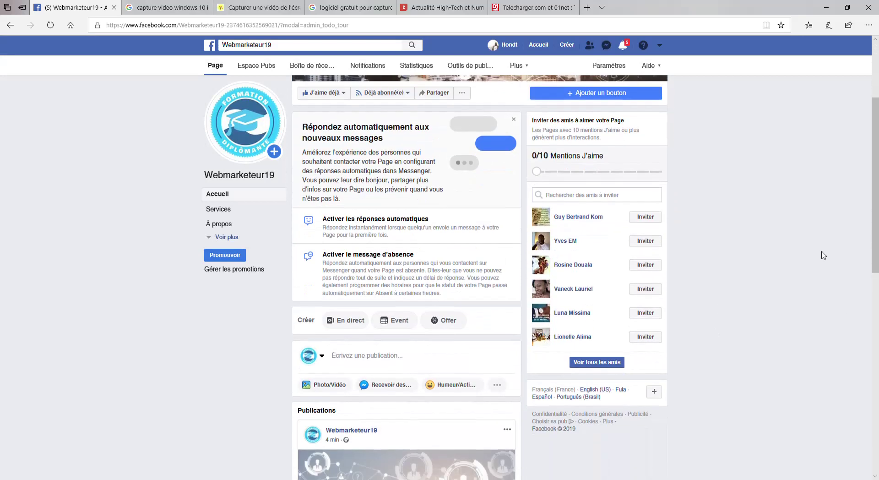
left_click(595, 362)
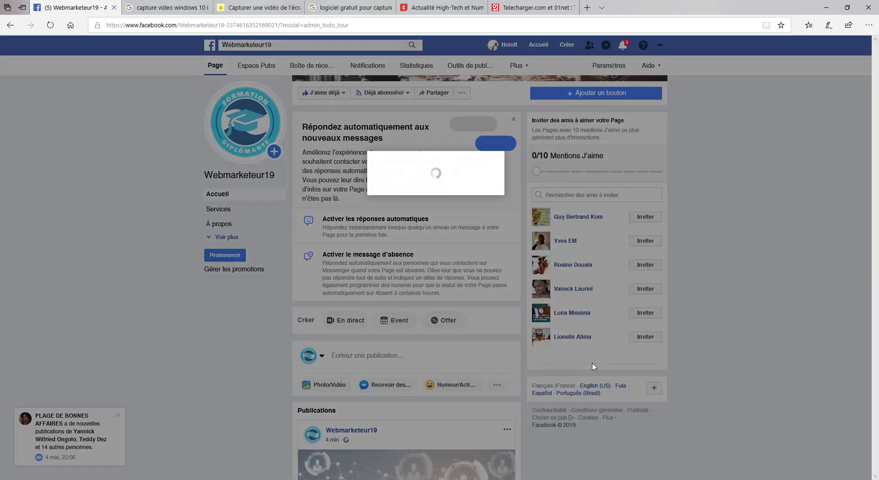
scroll(590, 361, "down", 3)
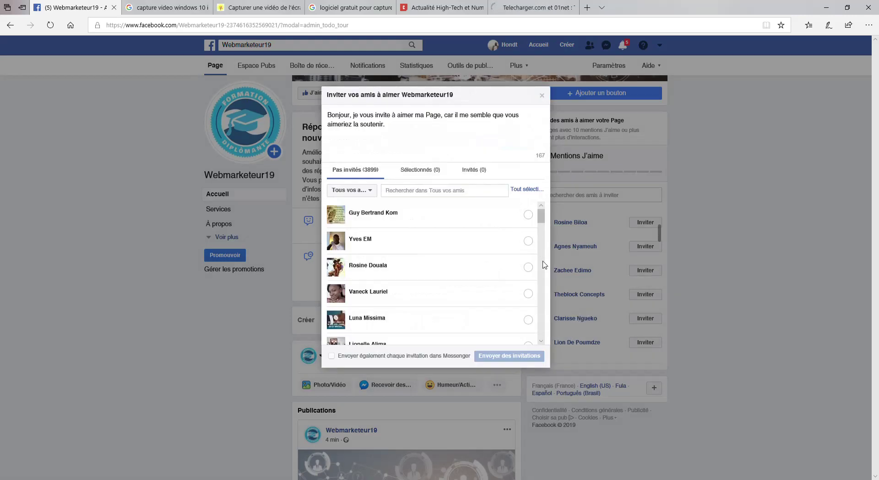
Send like invitations to all 3899 friends, then open the automatic-replies setup.
left_click(529, 191)
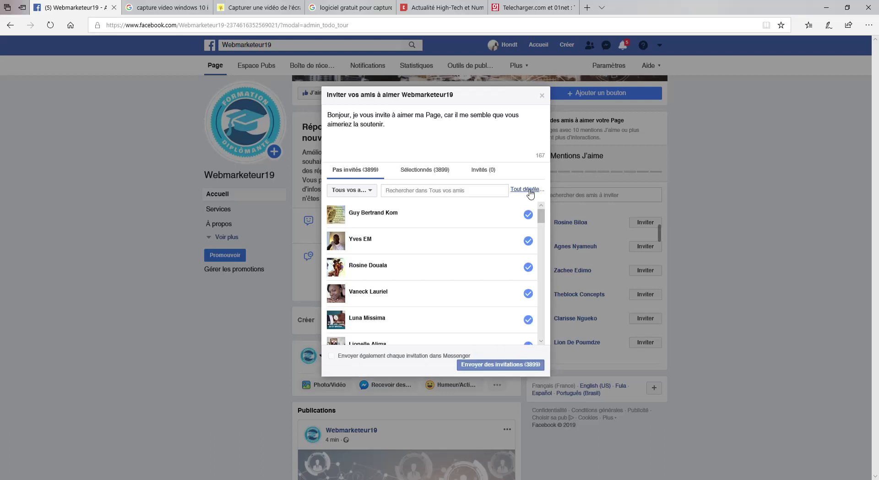
left_click(504, 369)
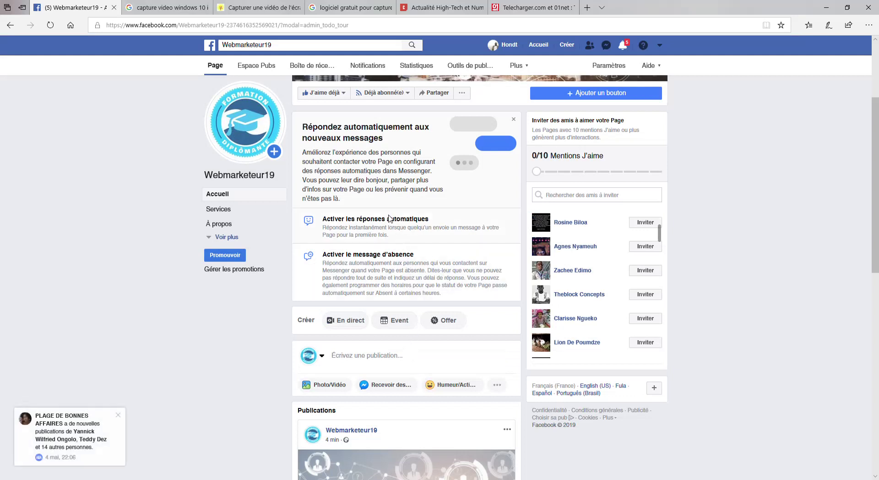
scroll(874, 251, "up", 2)
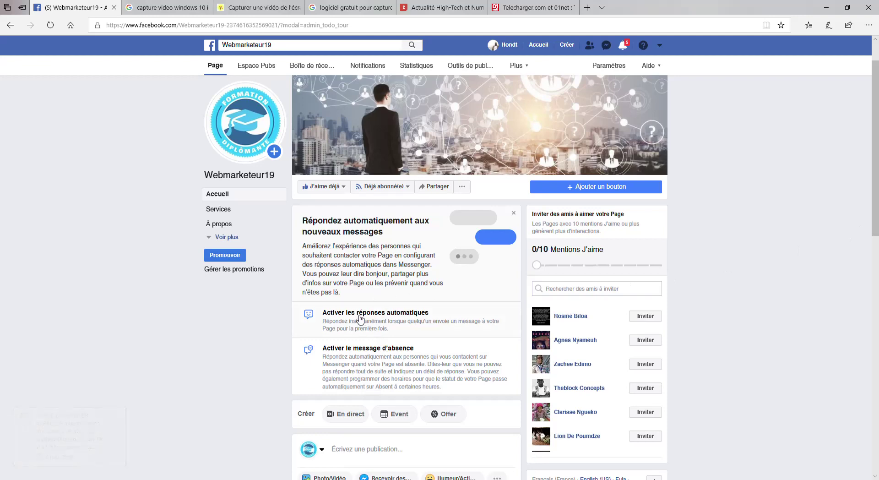
left_click(360, 313)
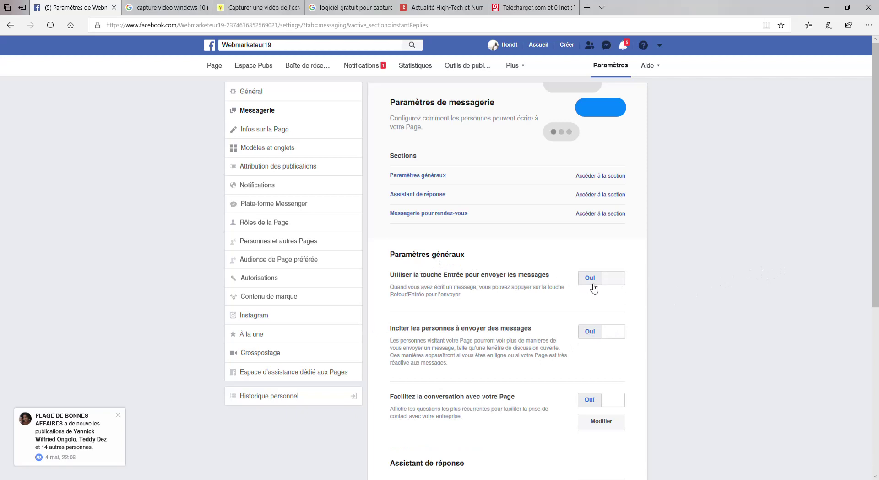
left_click_drag(877, 209, 878, 269)
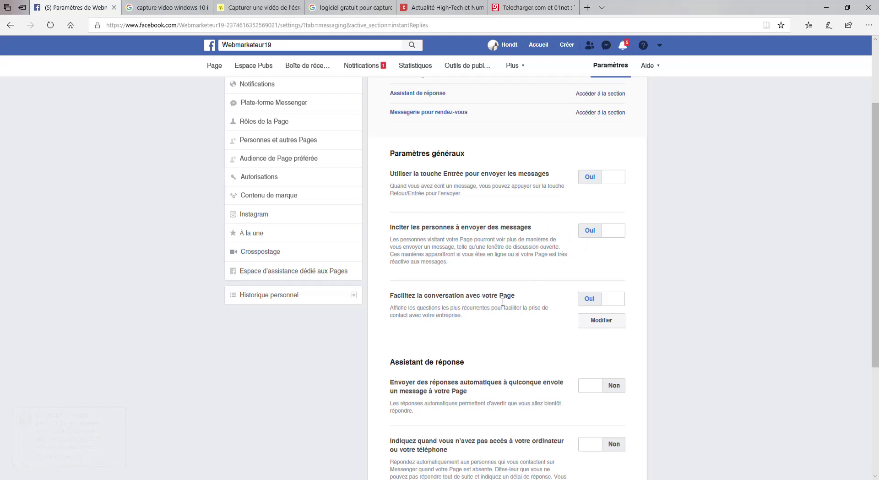
scroll(486, 292, "down", 4)
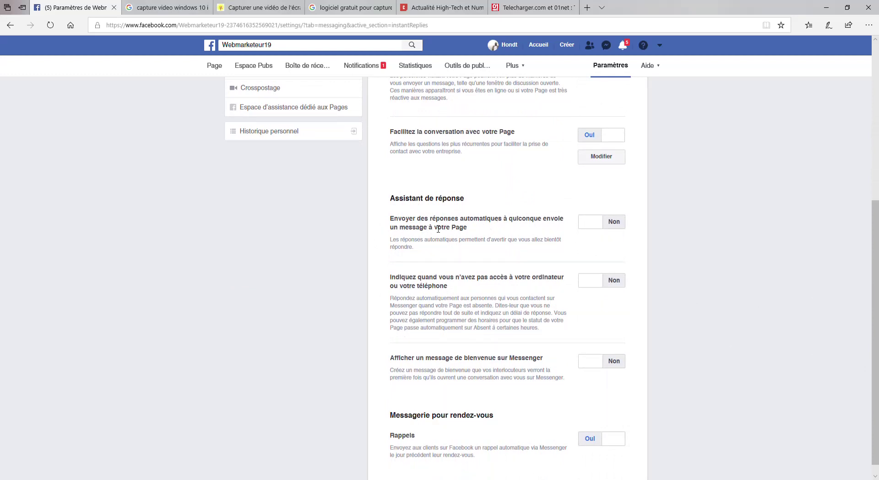
Switch Envoyer des réponses automatiques to Oui for new messages.
left_click(590, 225)
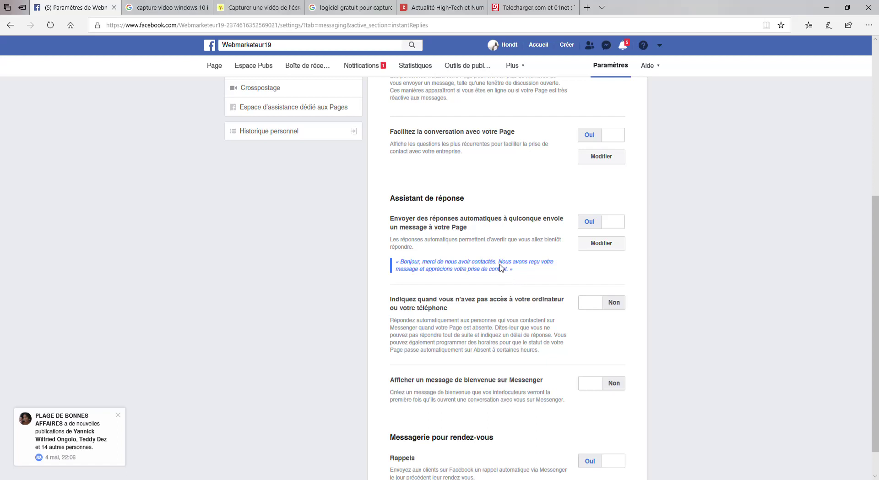
left_click_drag(498, 264, 507, 271)
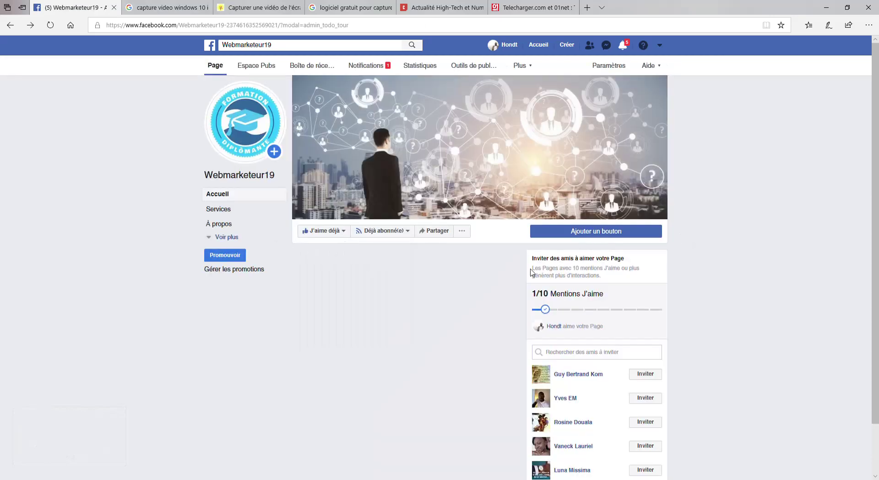
Open the Réponses automatiques activées item from the Page's auto-reply panel.
left_click_drag(877, 120, 877, 192)
left_click(364, 184)
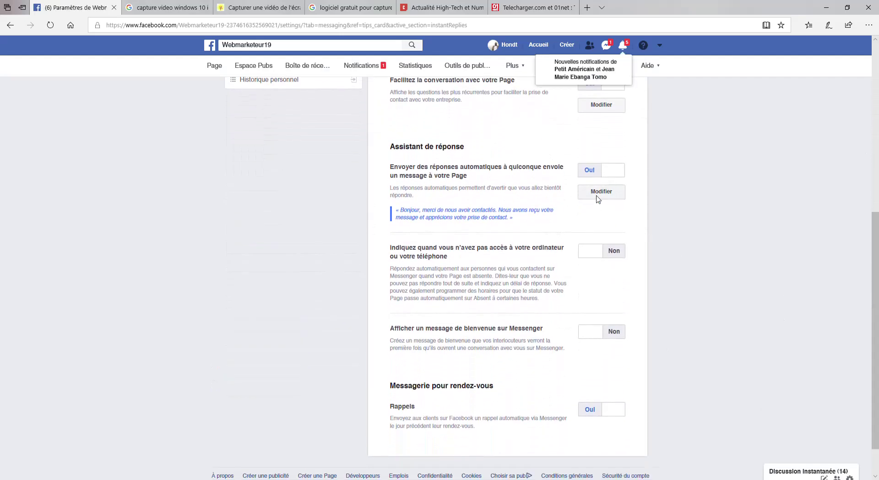
Replace the auto-reply's second sentence with 'Parcourez notre page pour découvrir notre savoir faire'.
left_click(597, 196)
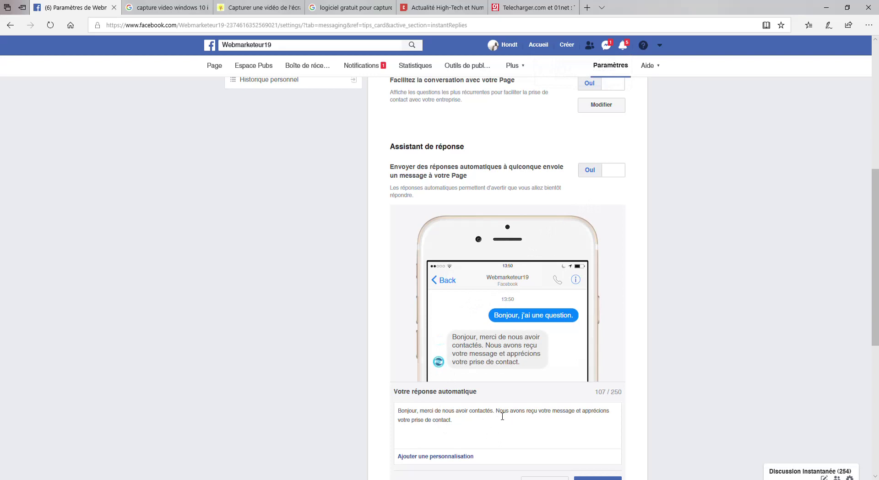
key("BackSpace")
key("BackSpace")
key("BackSpace")
key("BackSpace")
key("BackSpace")
key("BackSpace")
key("BackSpace")
key("BackSpace")
key("BackSpace")
key("BackSpace")
key("BackSpace")
key("BackSpace")
key("BackSpace")
key("BackSpace")
key("BackSpace")
key("BackSpace")
key("BackSpace")
key("BackSpace")
key("BackSpace")
key("BackSpace")
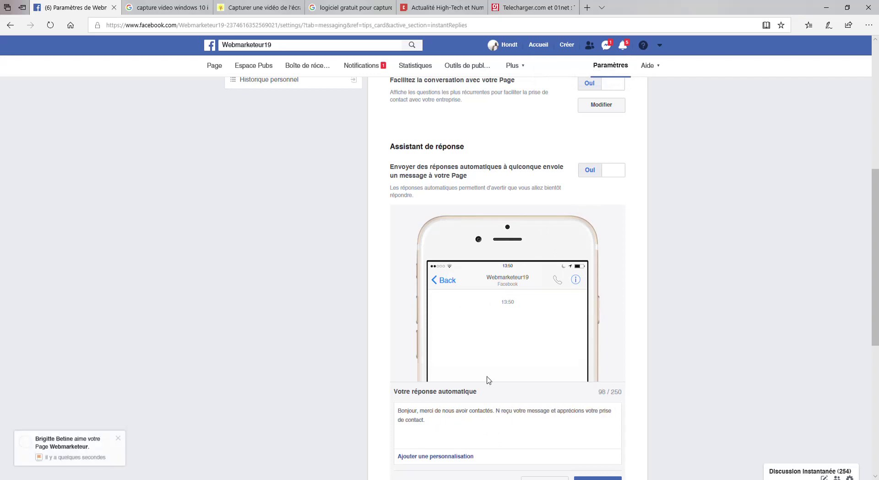
key("Delete")
key("Delete")
key("Delete")
key("Delete")
key("Delete")
key("Delete")
key("Delete")
key("Delete")
key("Delete")
key("Delete")
key("Delete")
key("Delete")
key("Delete")
key("Delete")
key("Delete")
key("Delete")
key("Delete")
key("Delete")
key("Delete")
key("Delete")
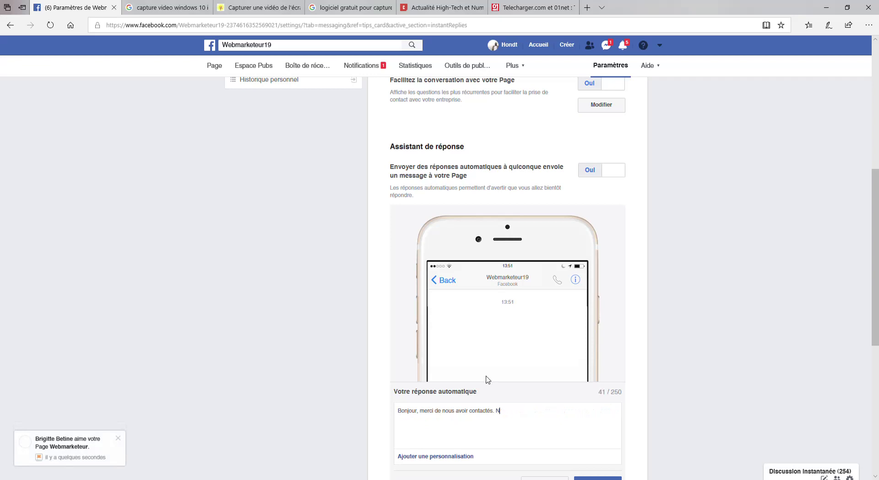
type("Parcourez notre page ")
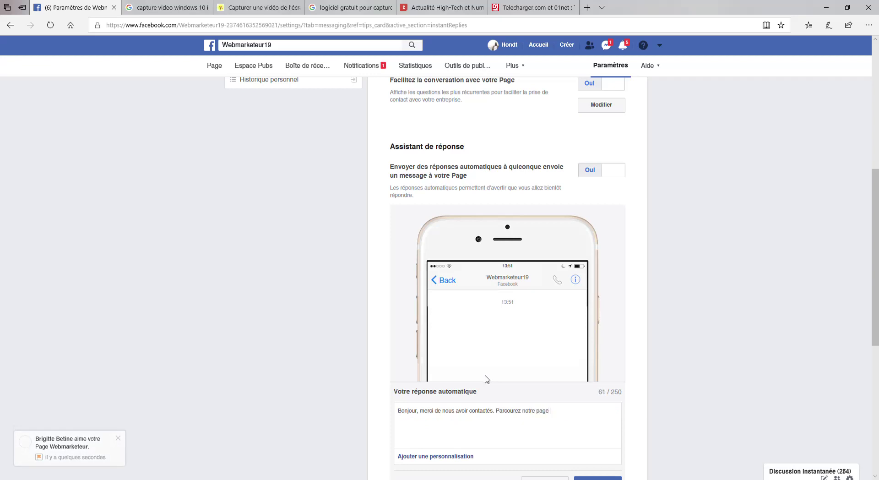
type("pour ")
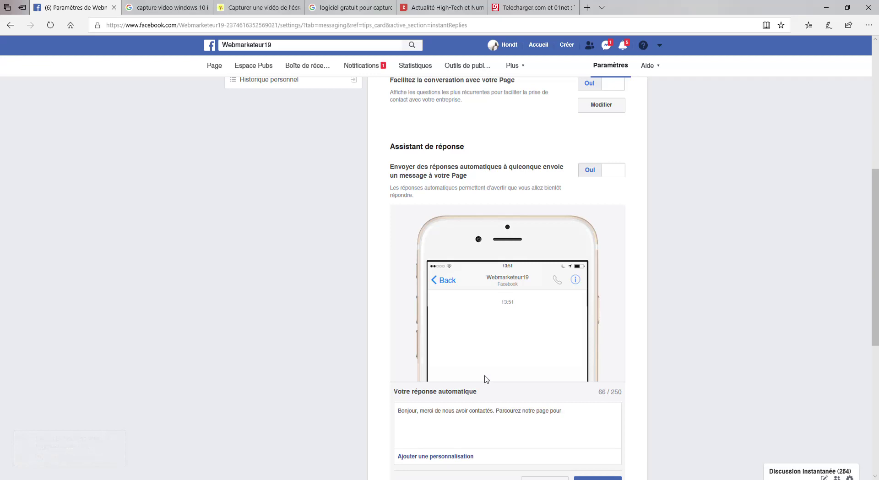
type("découvrir notre savoir faire")
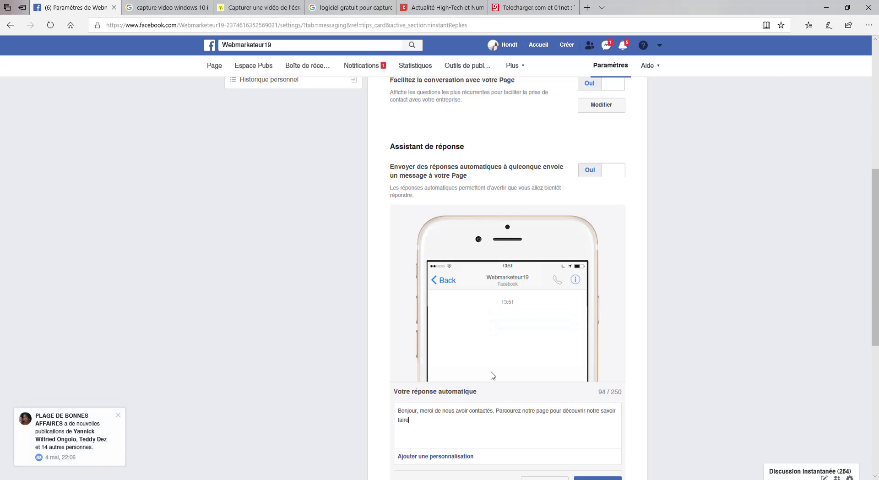
left_click_drag(876, 219, 877, 270)
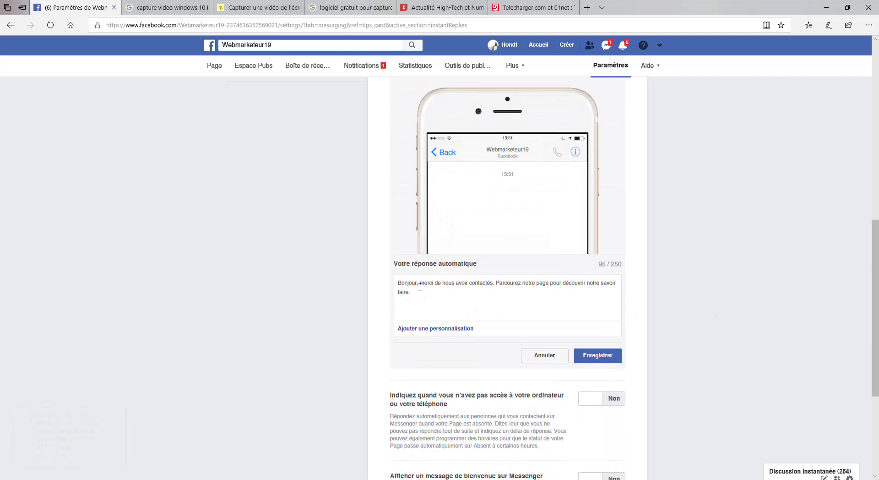
Append 'et nos différentes services : FORMATION, Gestion publicitaire, Création Web, Webmastering'.
type("et no")
type("s diff")
type("érentes")
type(" serio")
key("BackSpace")
key("BackSpace")
type("vices :")
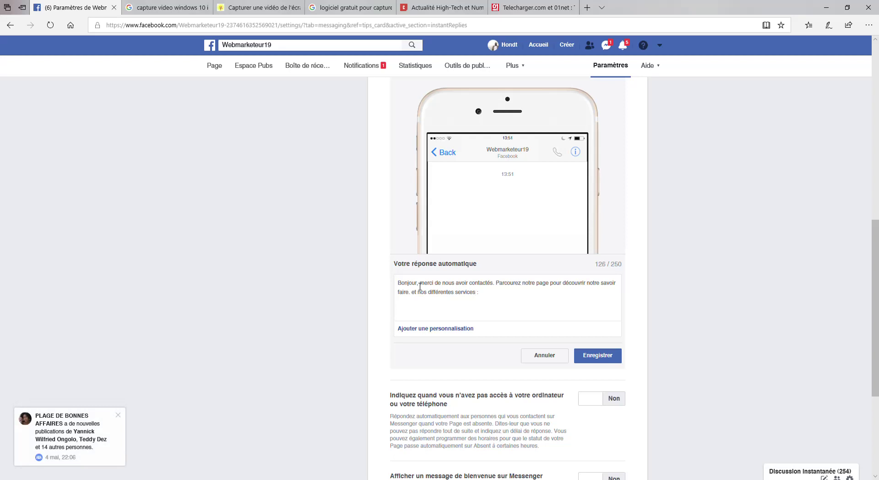
type(" FORMATION, gES")
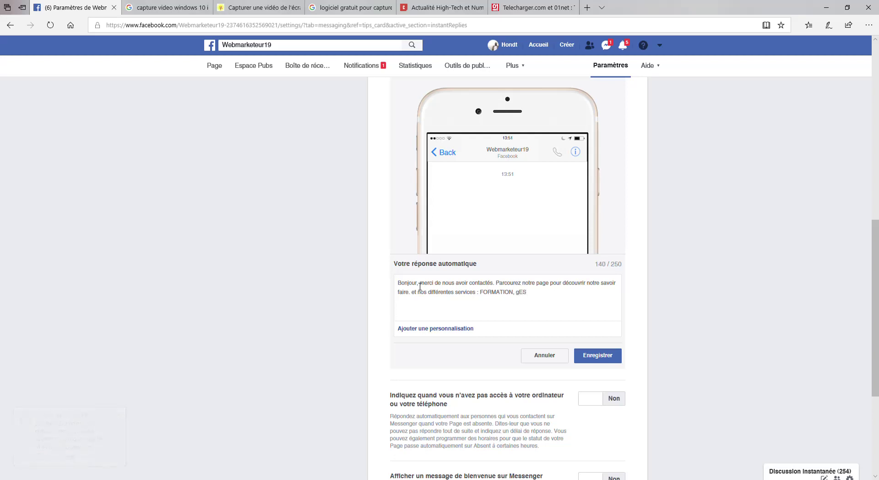
type("Ges")
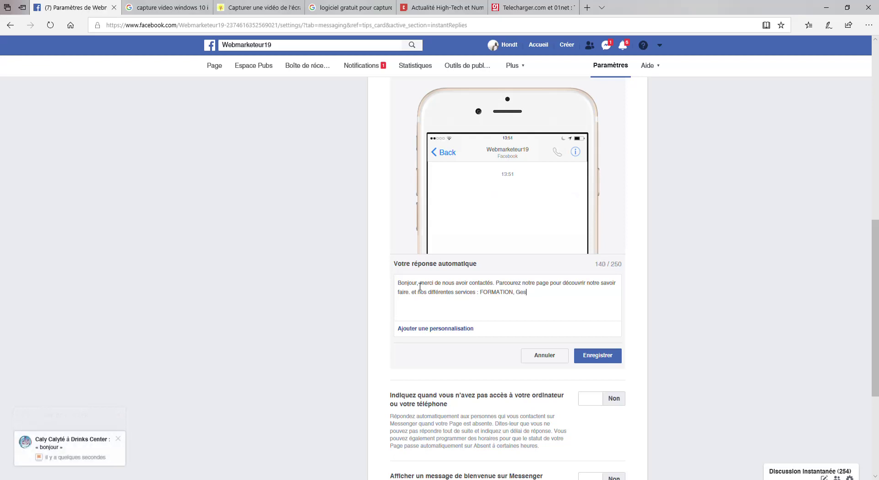
type("tion publicitaire, ")
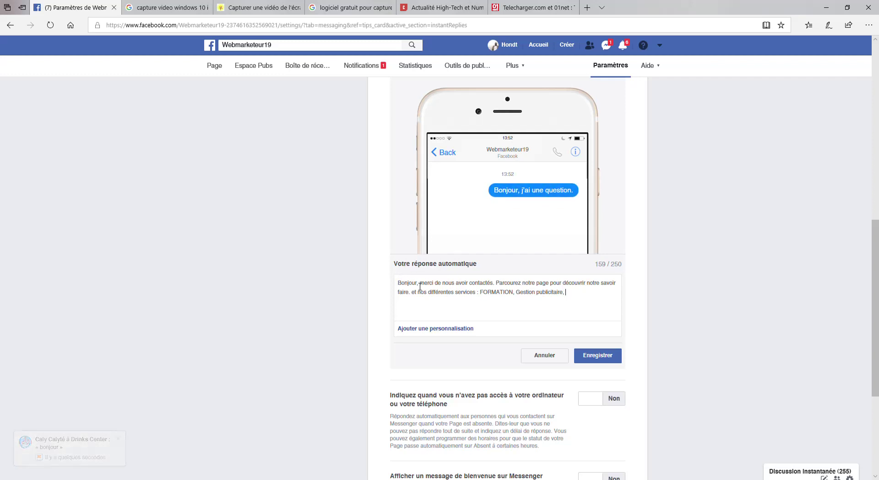
type("VCréa")
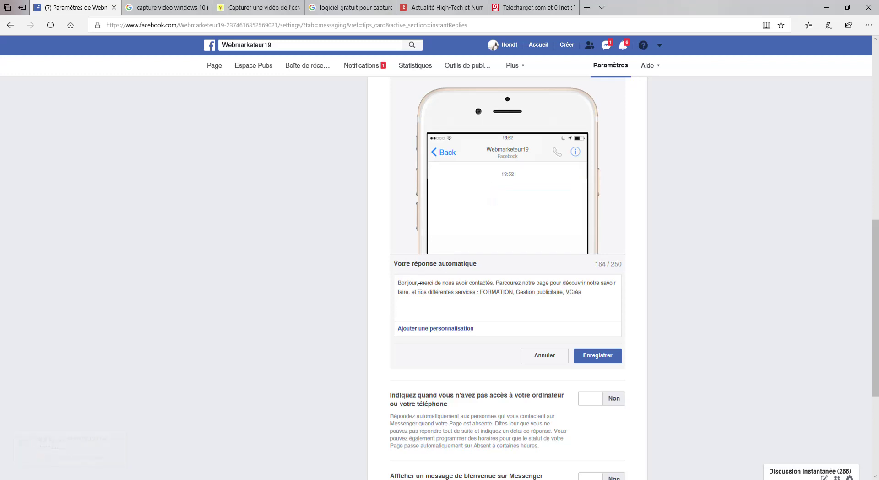
key("BackSpace")
key("BackSpace")
key("BackSpace")
key("BackSpace")
key("BackSpace")
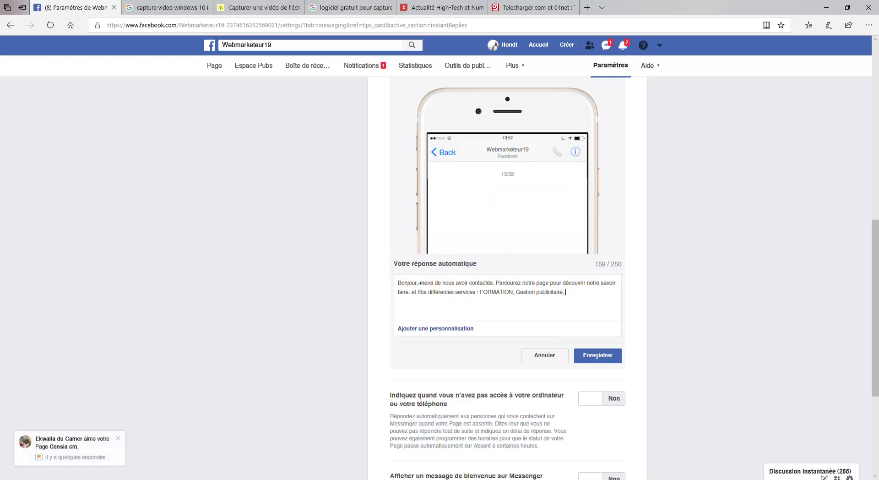
type("Création")
type(" Web")
type(", ")
type("Webmast")
type("erin")
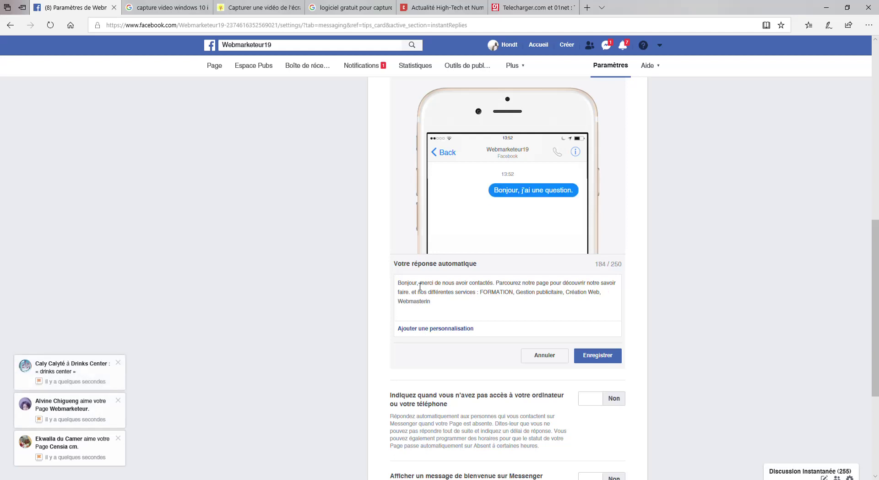
type("g")
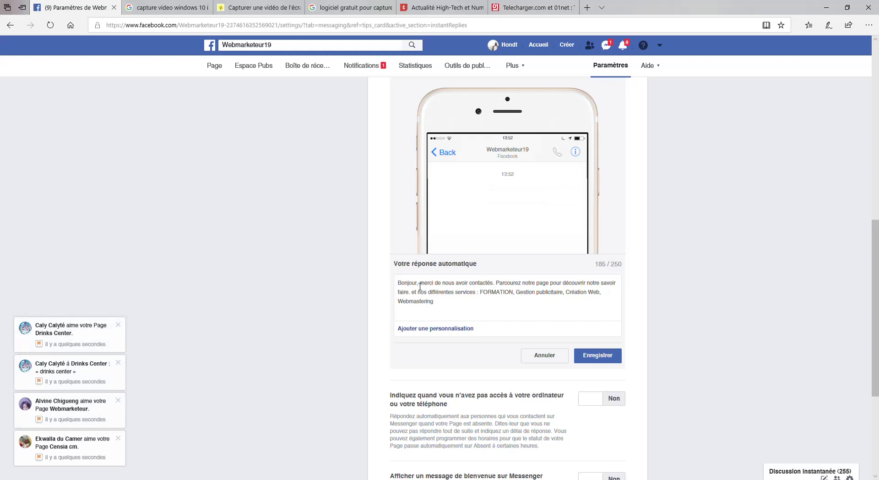
Add a 'Contact :' line with the phone number and an 'E-mail :' line with the address.
key("Return")
key("Return")
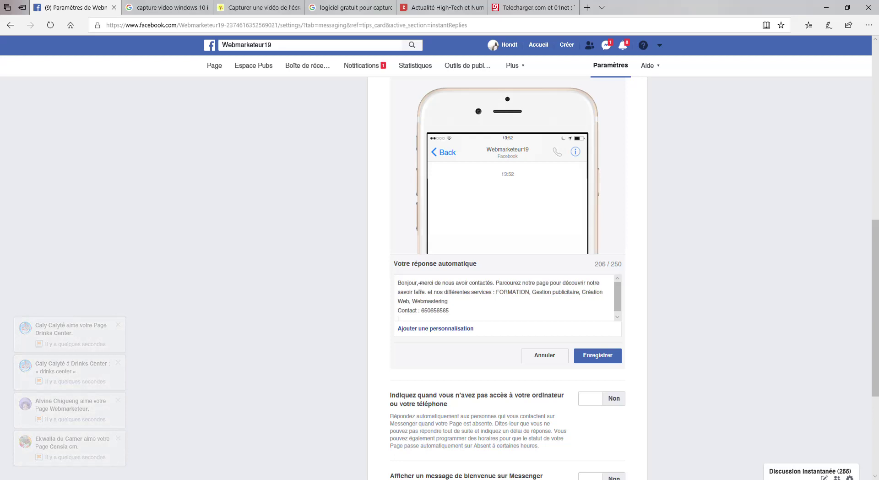
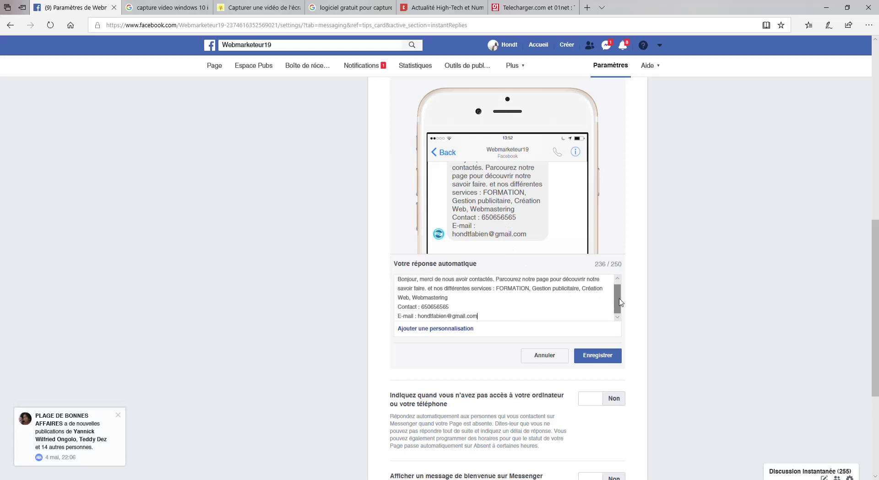
left_click_drag(620, 302, 621, 298)
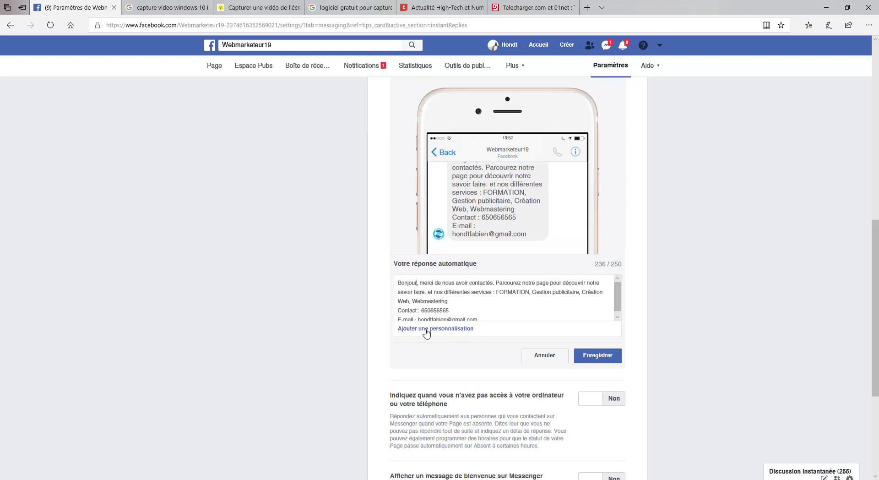
Insert the Nom de la personne personalization right after Bonjour.
left_click(426, 328)
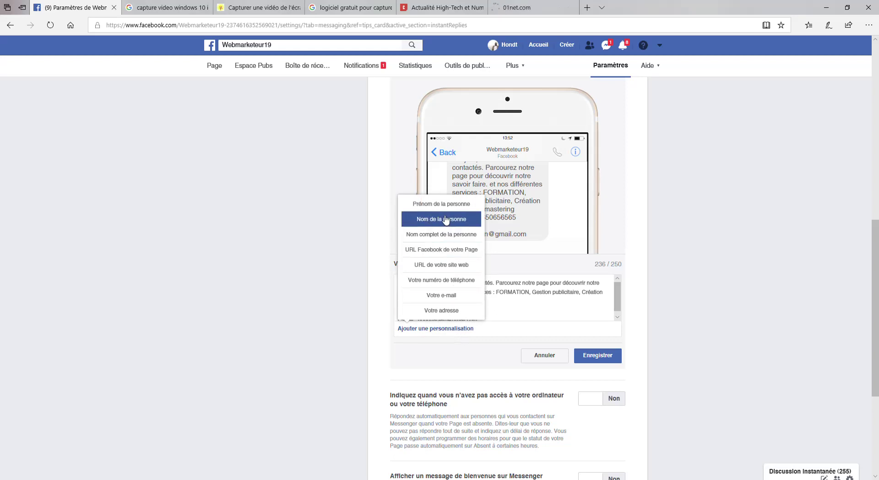
left_click(446, 221)
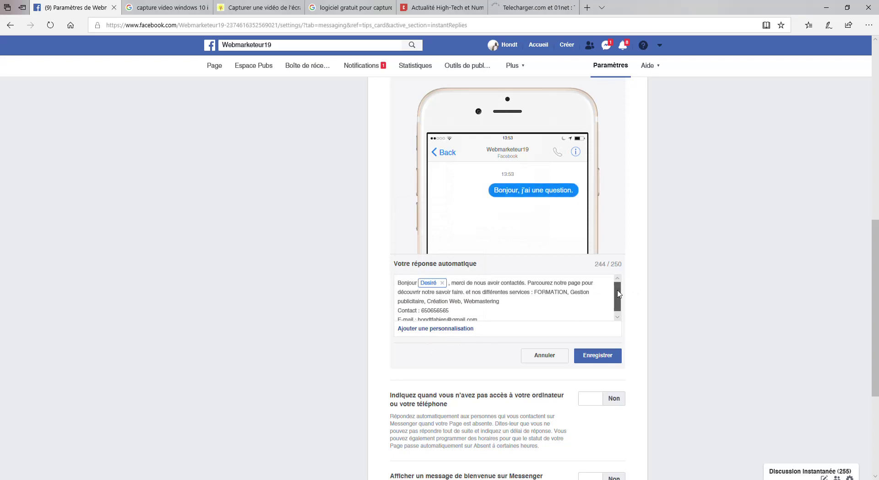
scroll(616, 307, "down", 1)
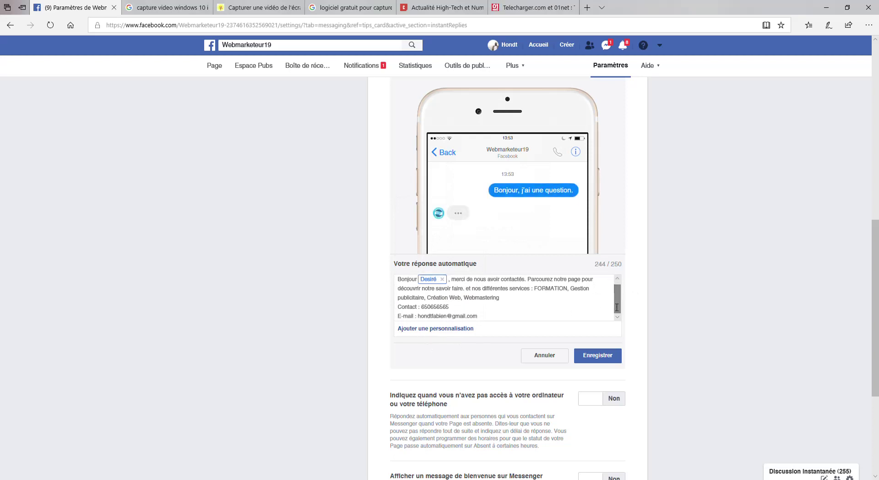
Try adding the URL Facebook de votre Page field on a new final line.
left_click(489, 319)
key("Return")
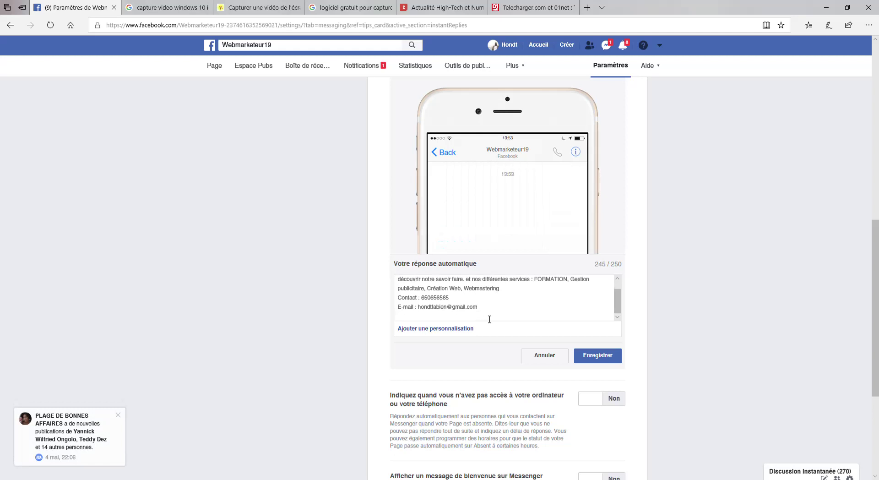
left_click(455, 328)
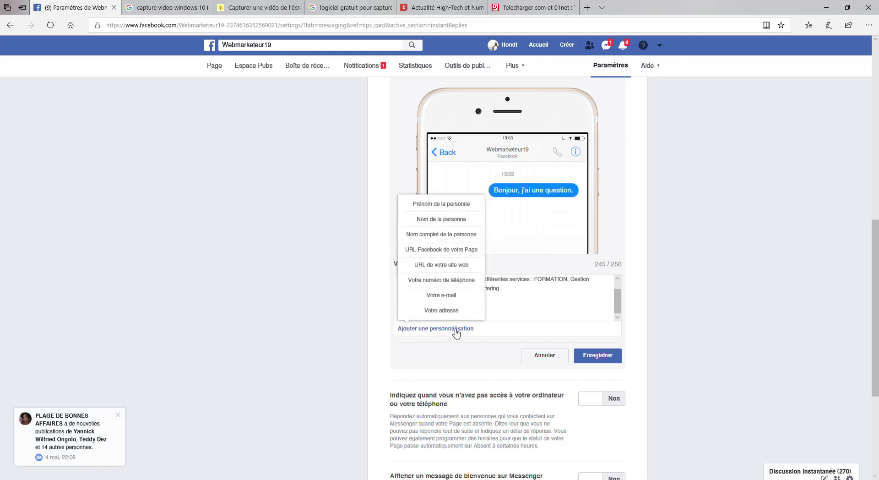
left_click(445, 253)
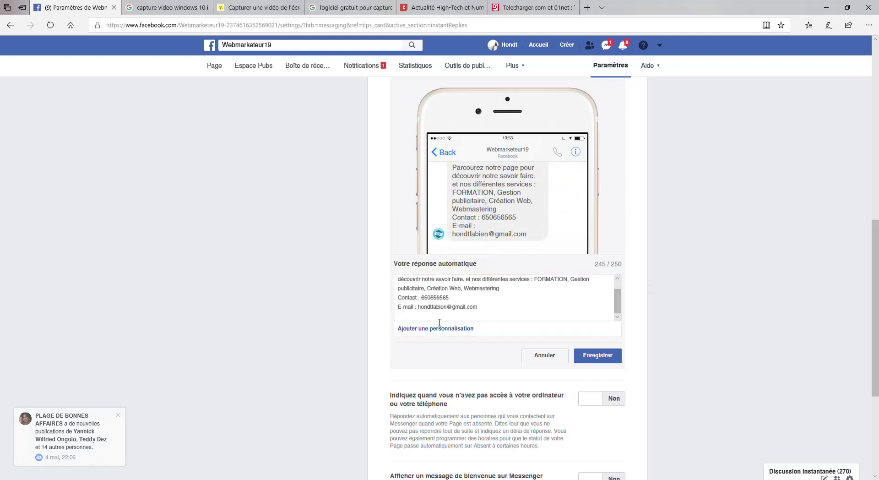
scroll(618, 297, "up", 1)
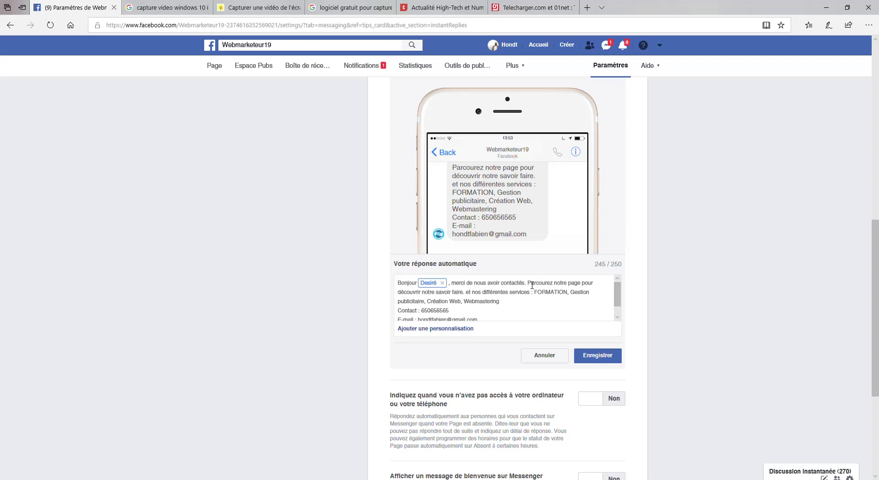
Replace the page-browsing sentence with 'découvrez' and correct 'différentes' to 'différents'.
left_click_drag(527, 283, 597, 284)
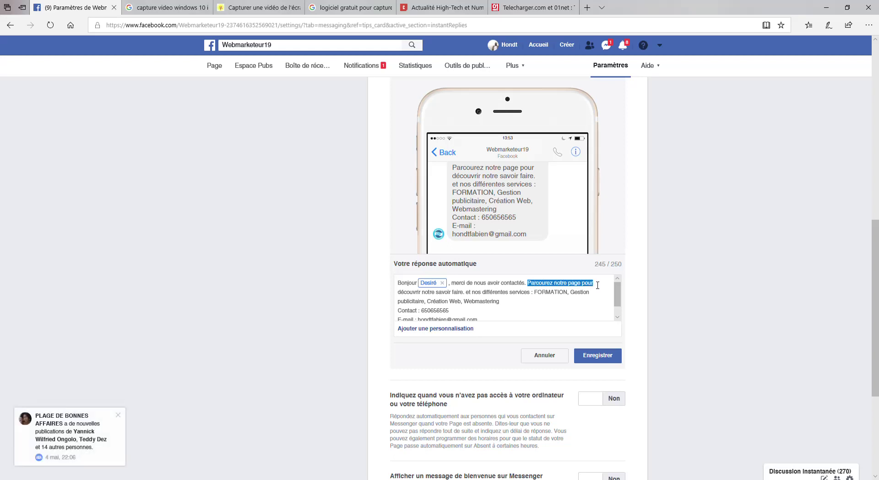
left_click_drag(597, 284, 475, 297)
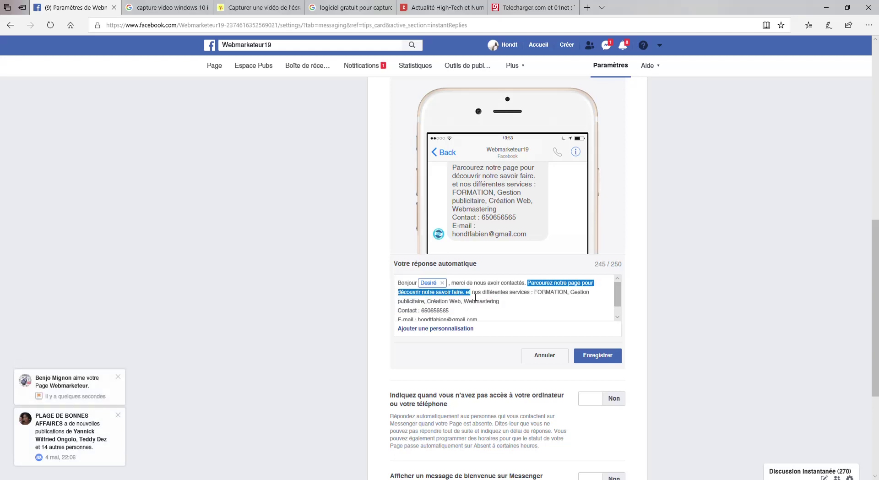
key("BackSpace")
type("d")
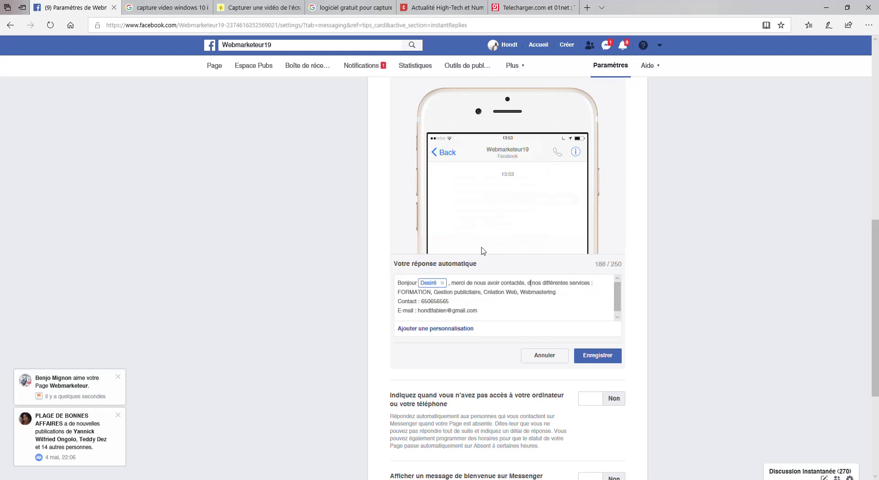
type("écouvrez")
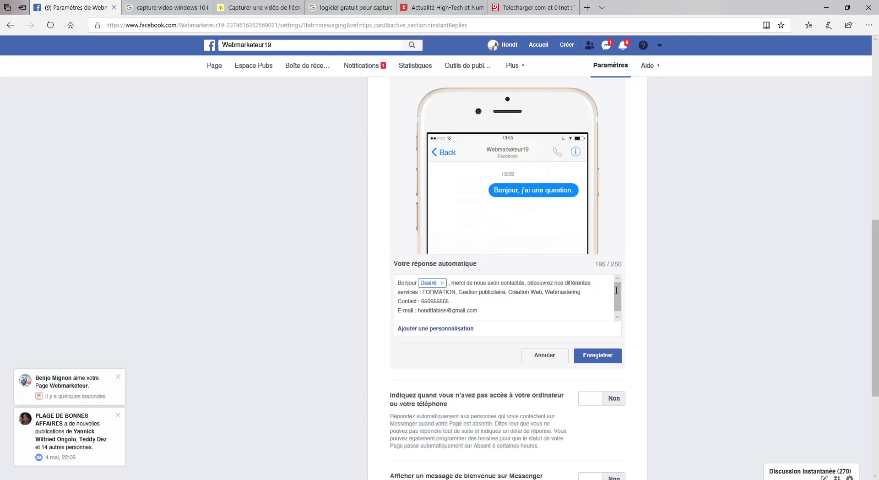
left_click_drag(585, 286, 594, 286)
type("s")
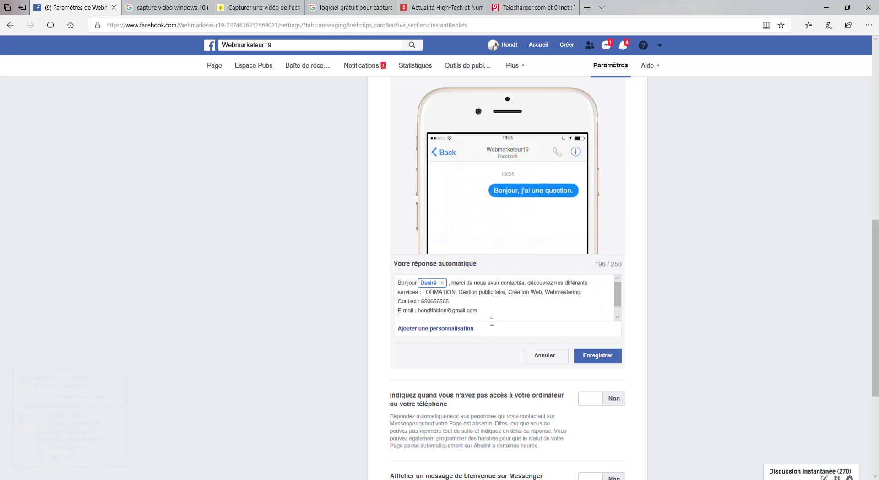
Insert the URL de votre site web field after the e-mail line and save the reply.
left_click(468, 328)
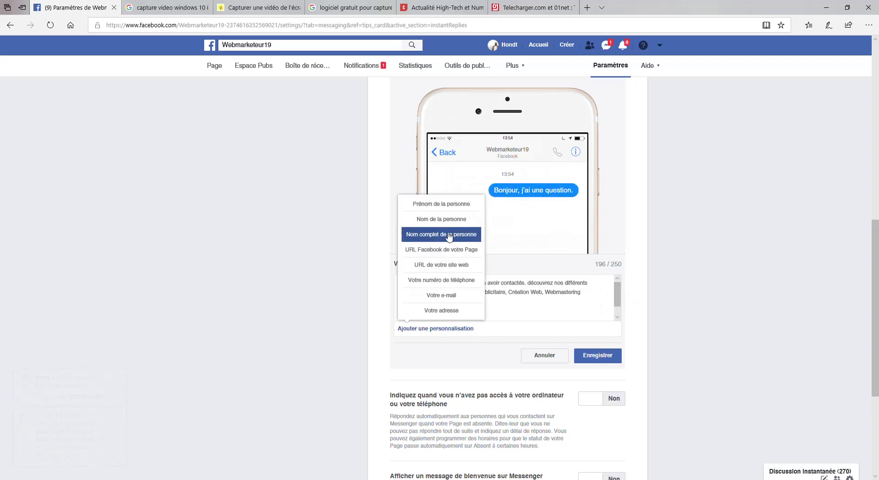
left_click(448, 249)
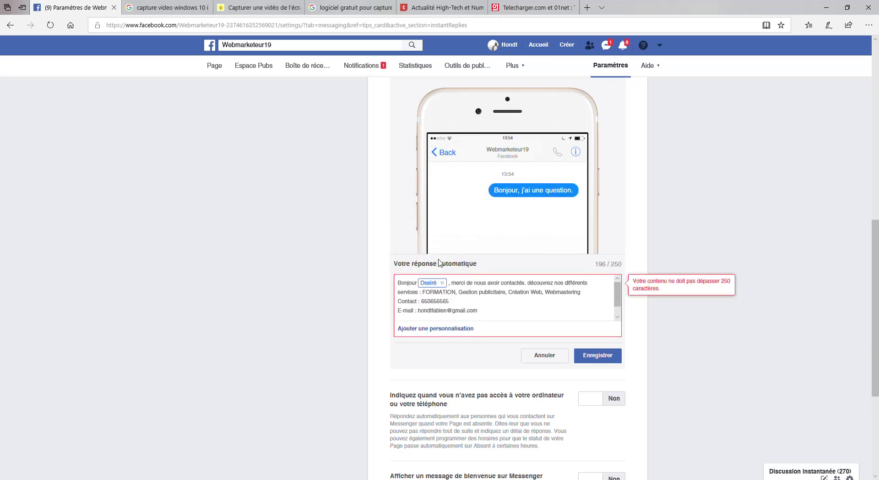
left_click(490, 314)
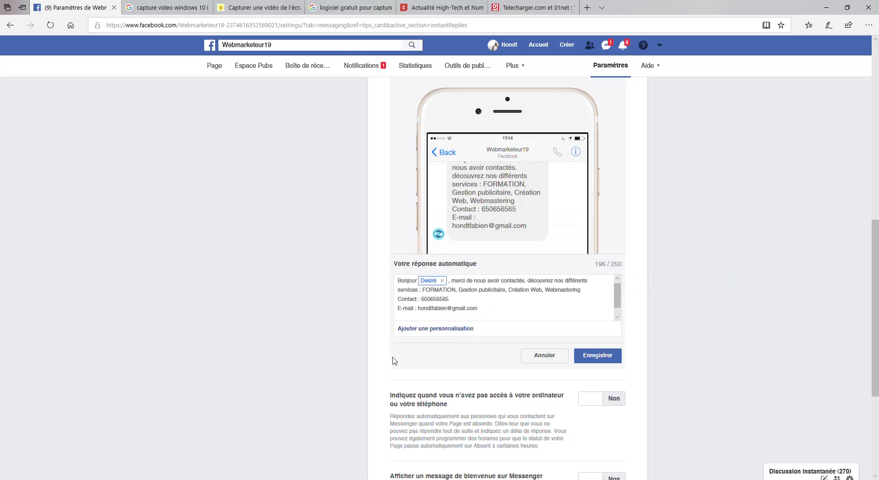
left_click(461, 329)
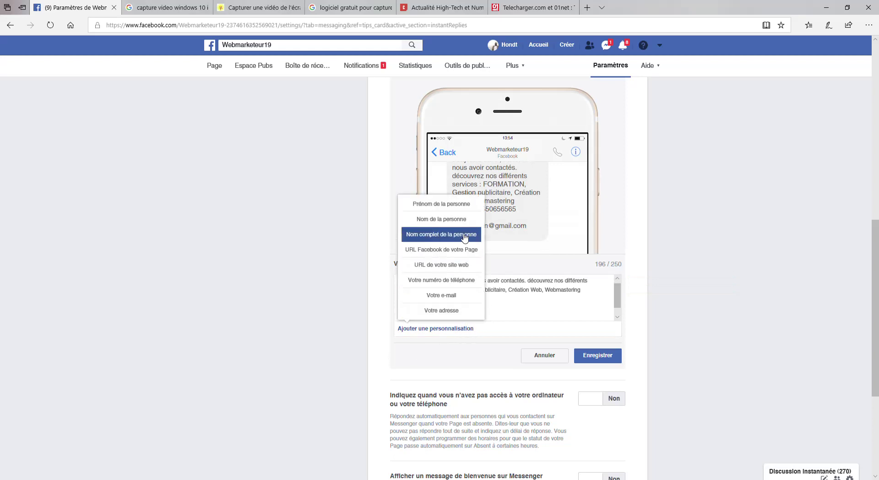
left_click(461, 265)
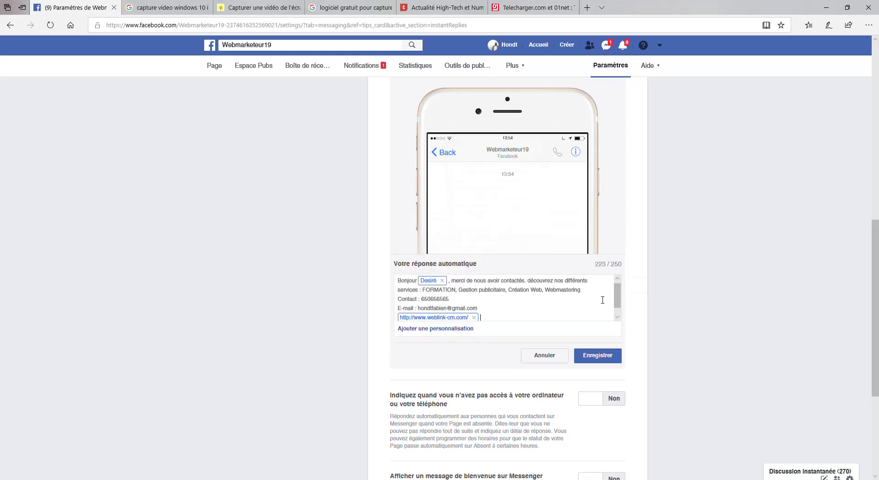
scroll(603, 304, "down", 1)
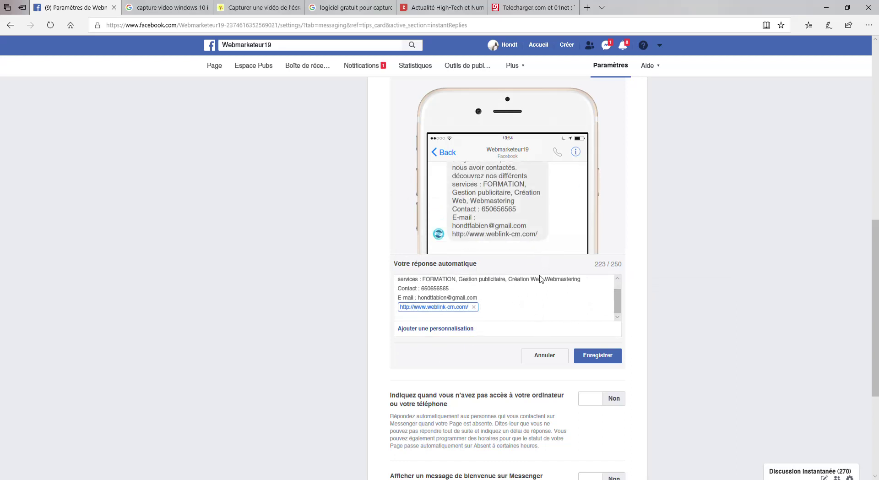
left_click(590, 355)
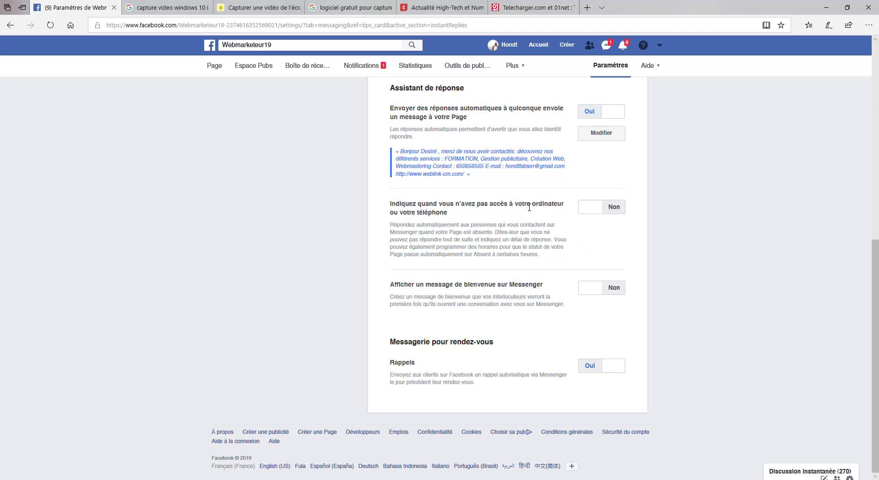
Switch the unavailable-Page away message to Oui and open its default 'absents' reply for editing.
left_click(586, 209)
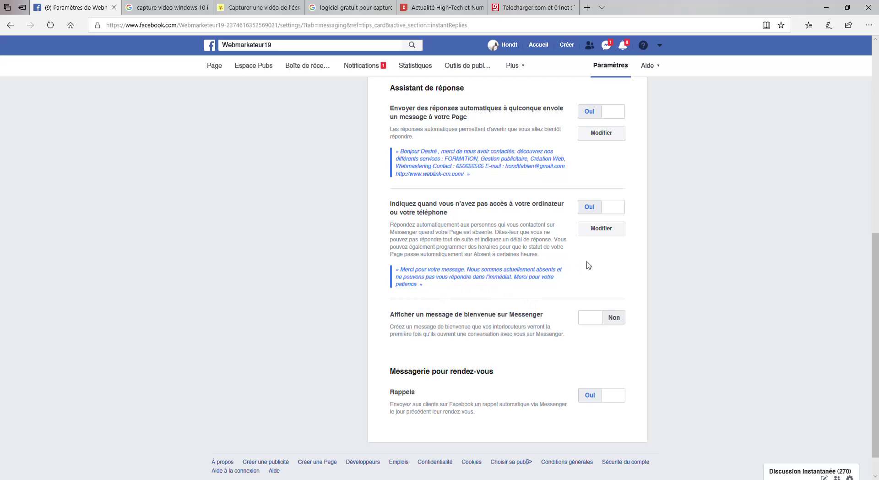
left_click(602, 230)
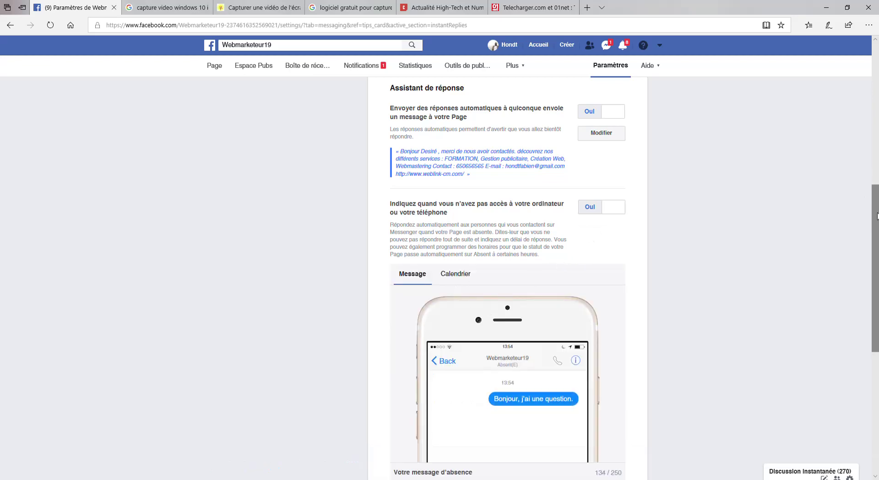
Insert the person's name, the Page's Facebook URL and the website URL on new lines, then save the away message.
scroll(877, 217, "down", 5)
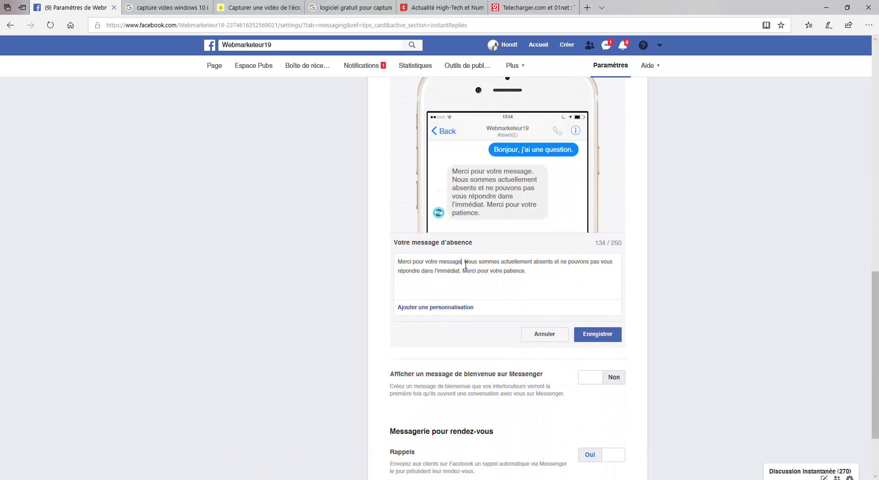
left_click(453, 307)
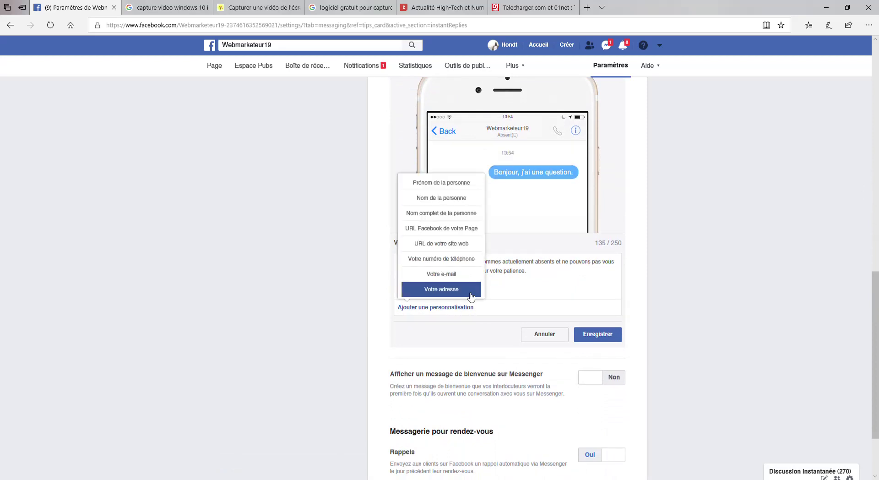
left_click(460, 201)
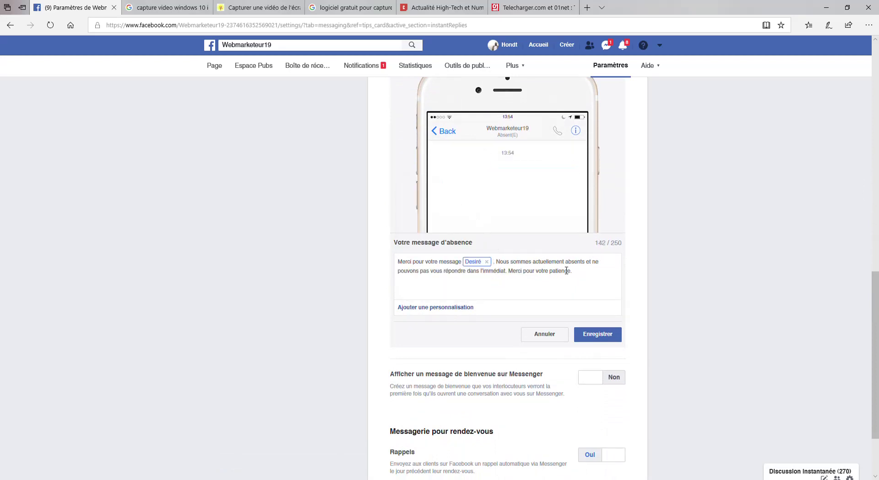
key("Return")
left_click(428, 307)
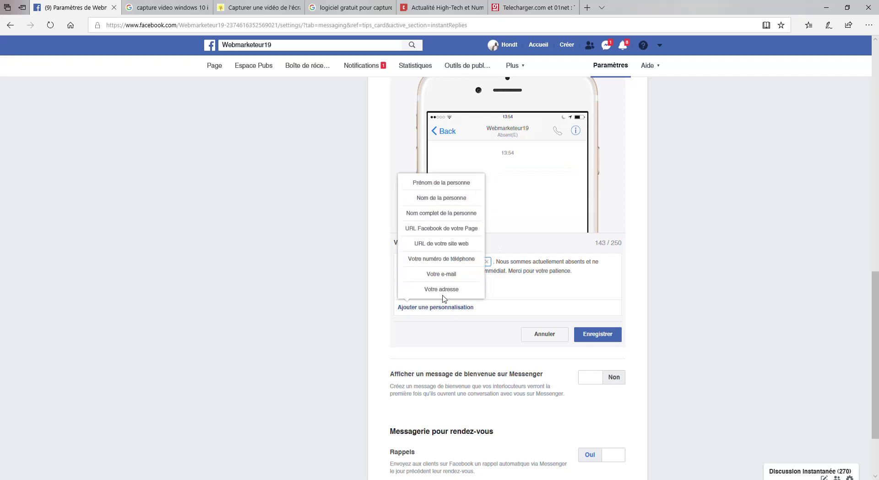
left_click(456, 229)
key("Return")
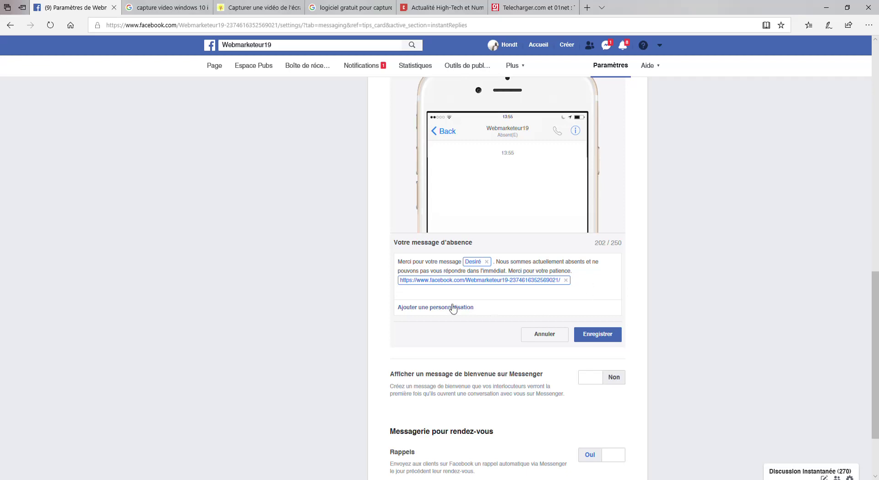
left_click(443, 307)
left_click(453, 243)
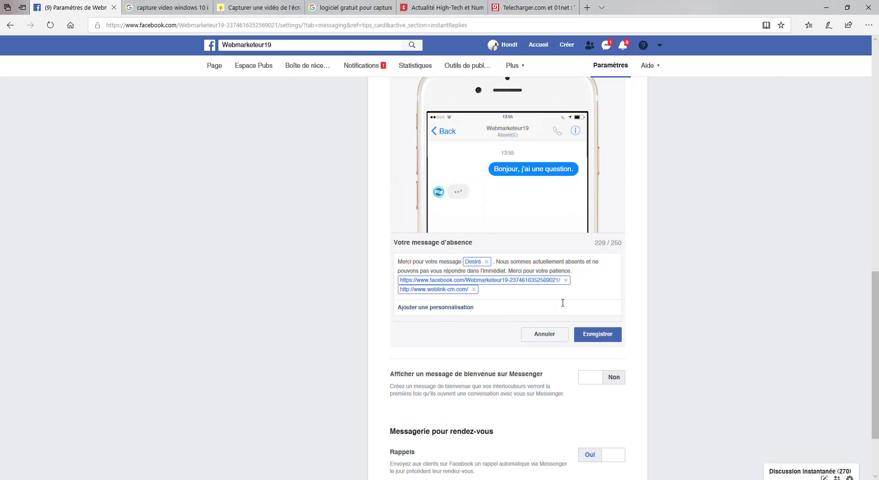
left_click(595, 334)
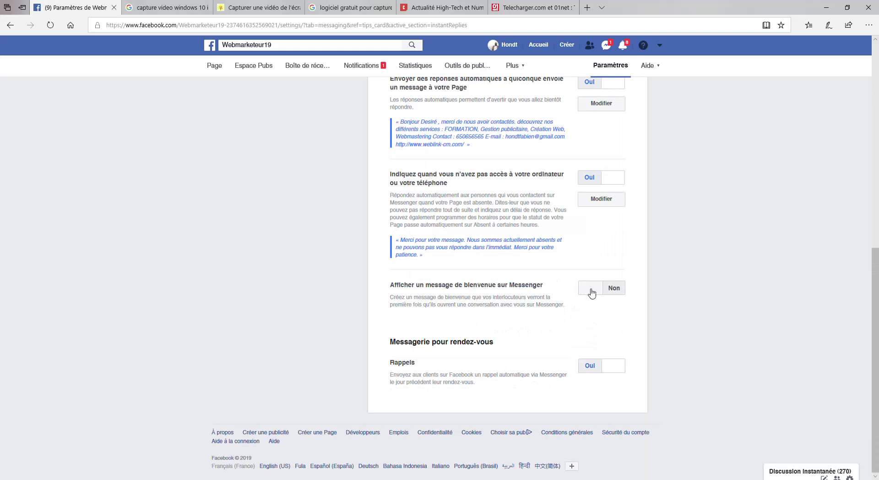
Switch 'Afficher un message de bienvenue sur Messenger' to Oui and open its greeting text for editing.
left_click(590, 295)
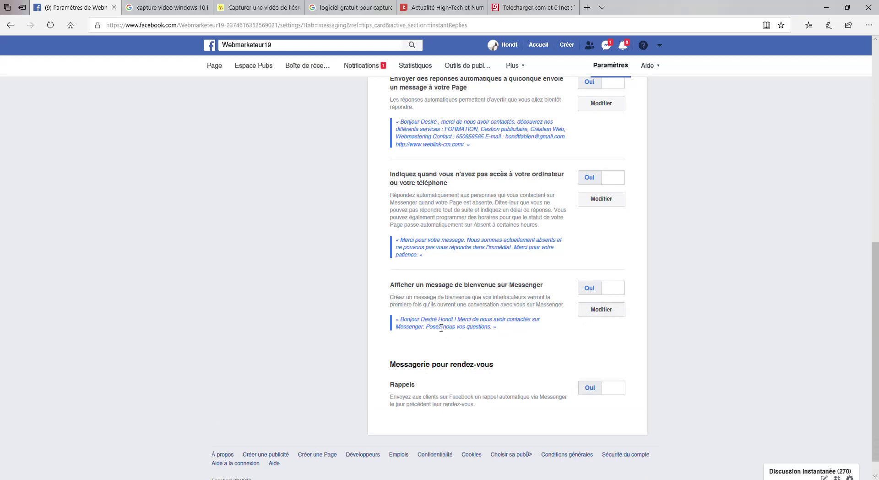
left_click(598, 312)
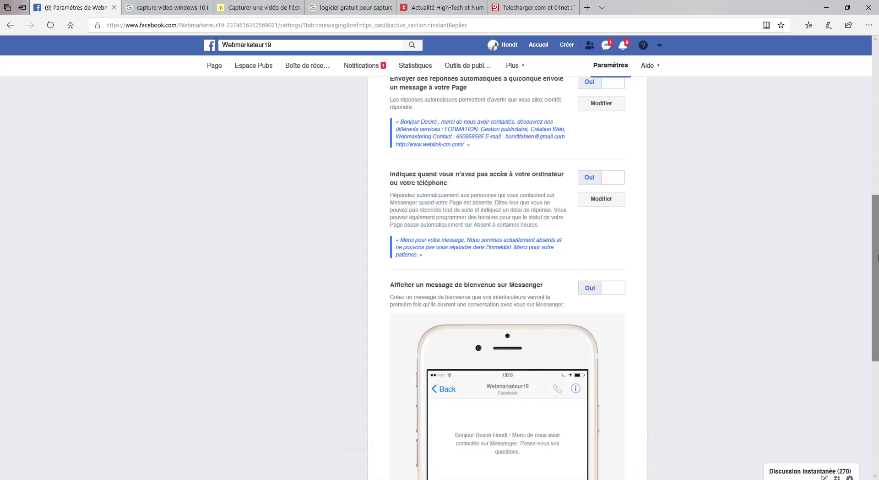
left_click_drag(877, 232, 870, 318)
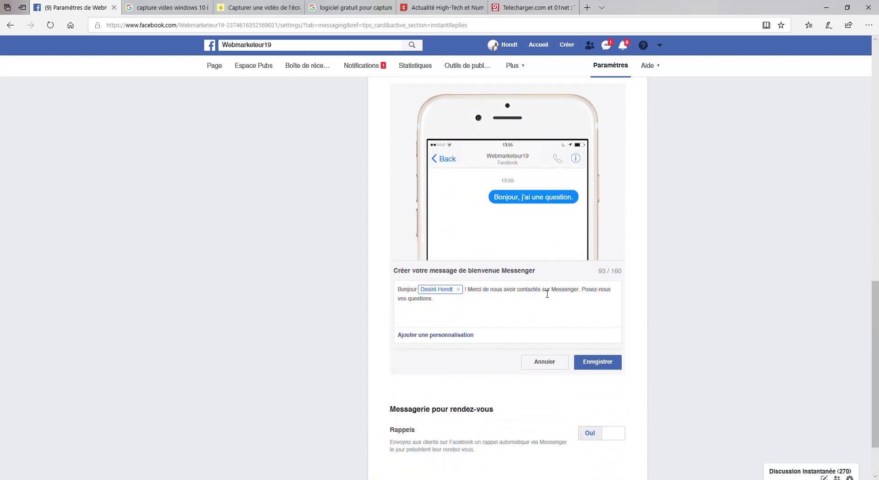
Replace the closing sentence with the Formation, Gestion Pub, Création Web services line and a 'Contact :' phone line, then save.
left_click(588, 298, "shift")
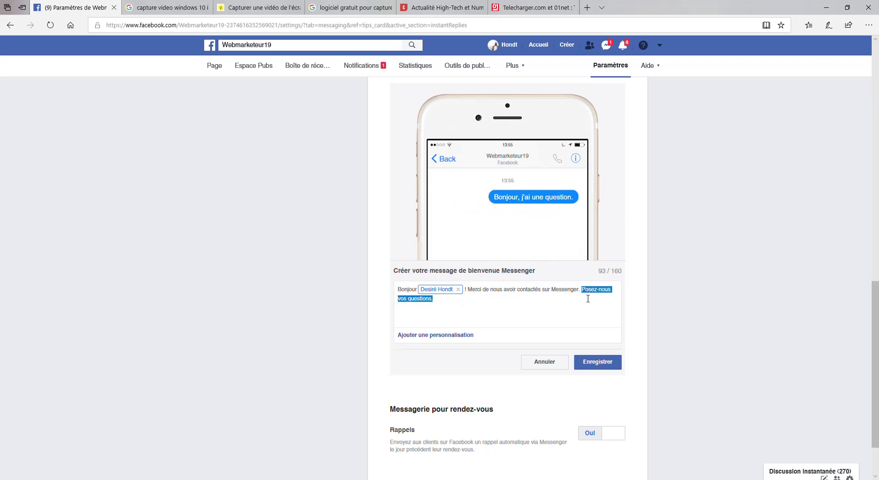
type("No")
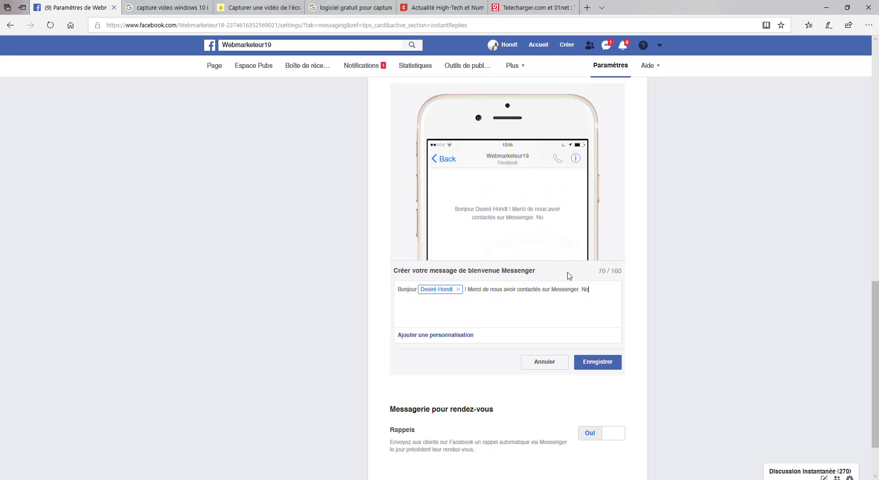
type("us vous propos")
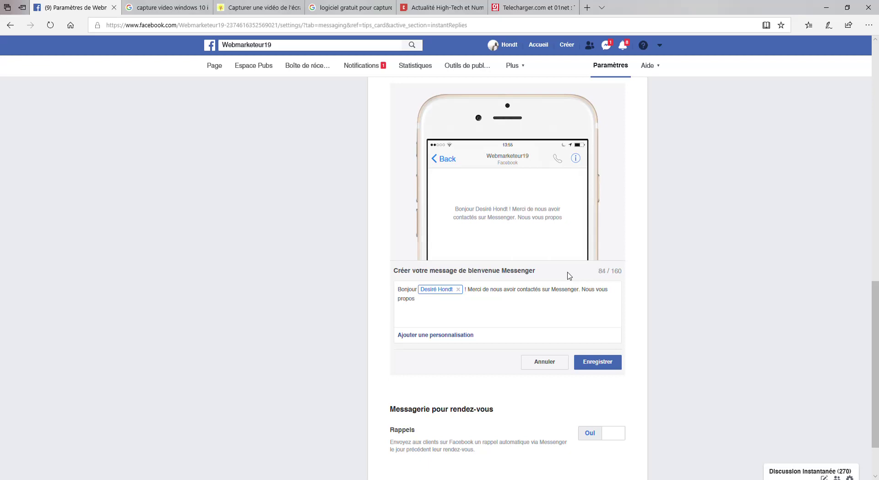
type("ons des s")
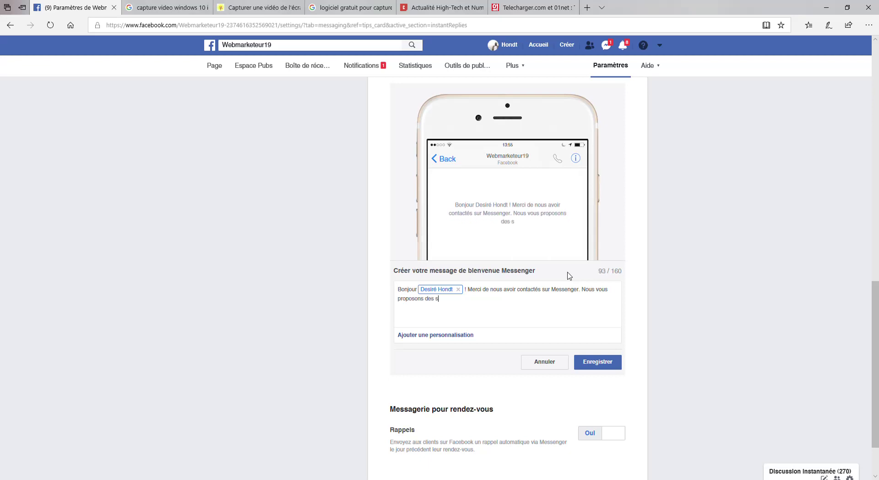
type("ervices de Formation,")
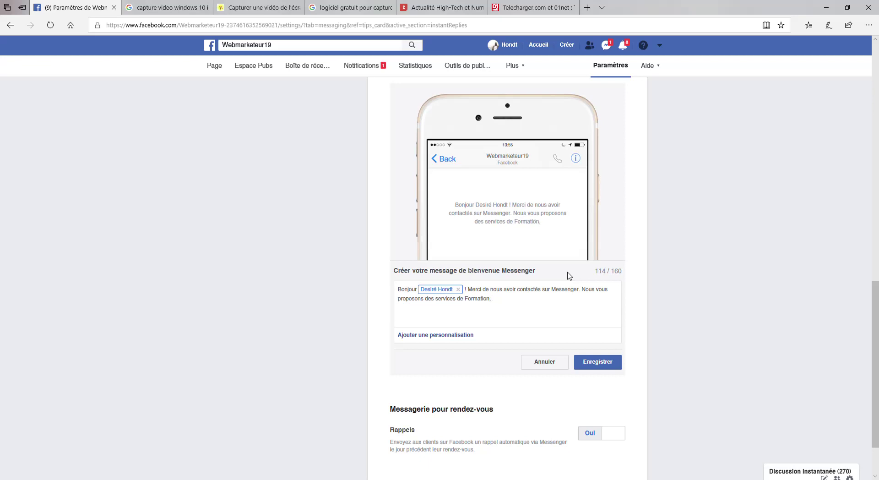
type(" Gestio")
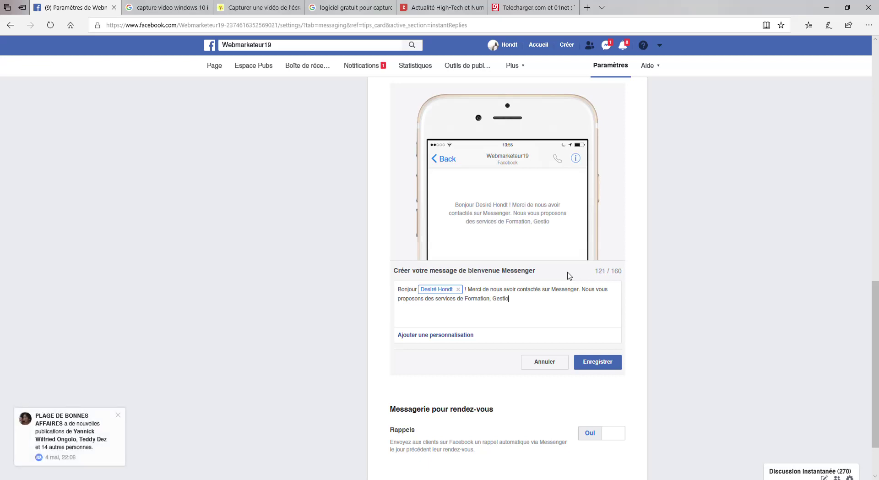
type("n Pub, Cr")
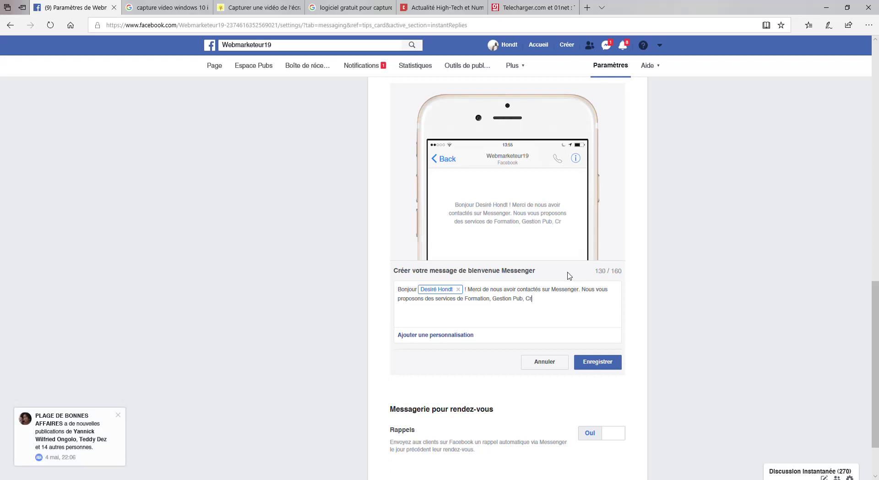
type("éation ")
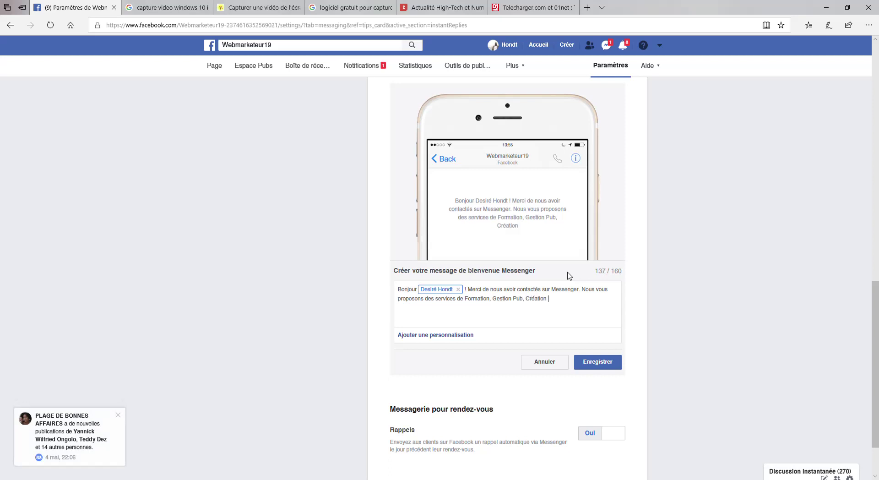
type("Web")
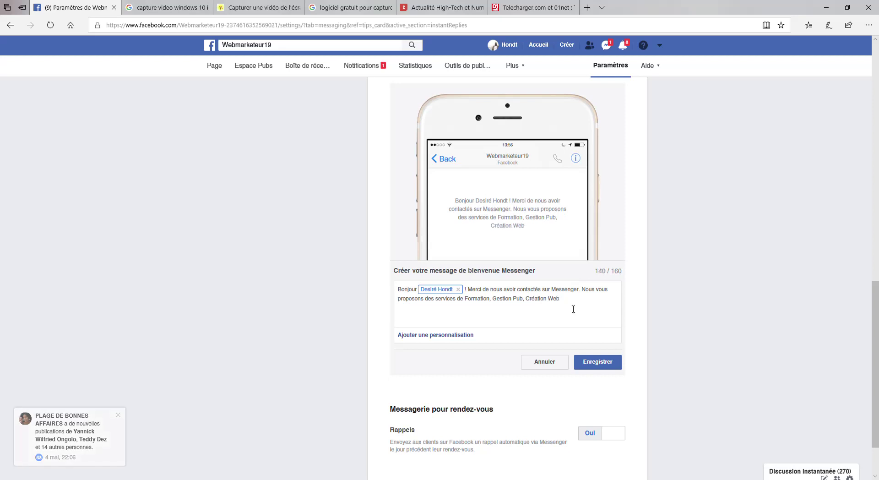
key("Return")
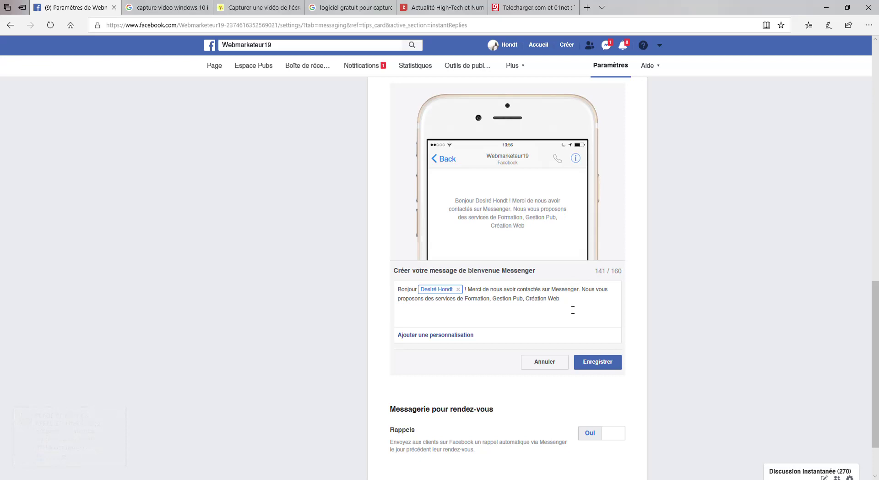
type("Catacr")
key("BackSpace")
key("BackSpace")
key("BackSpace")
key("BackSpace")
key("BackSpace")
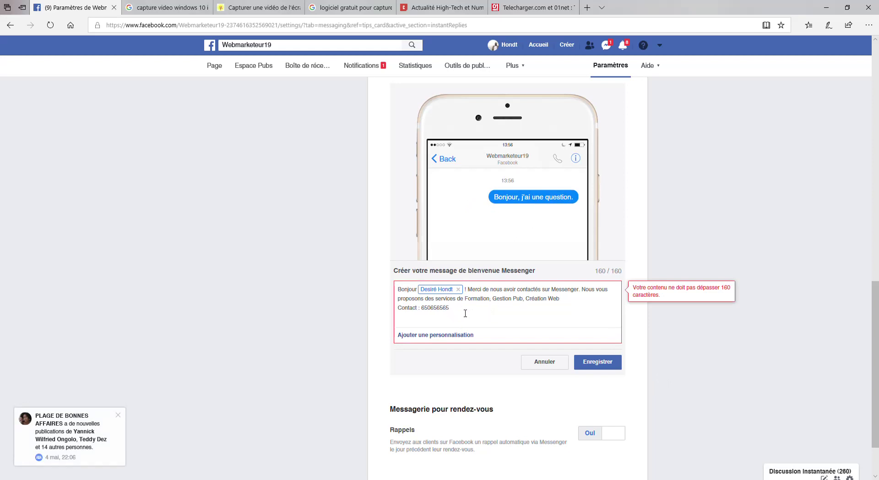
left_click(597, 361)
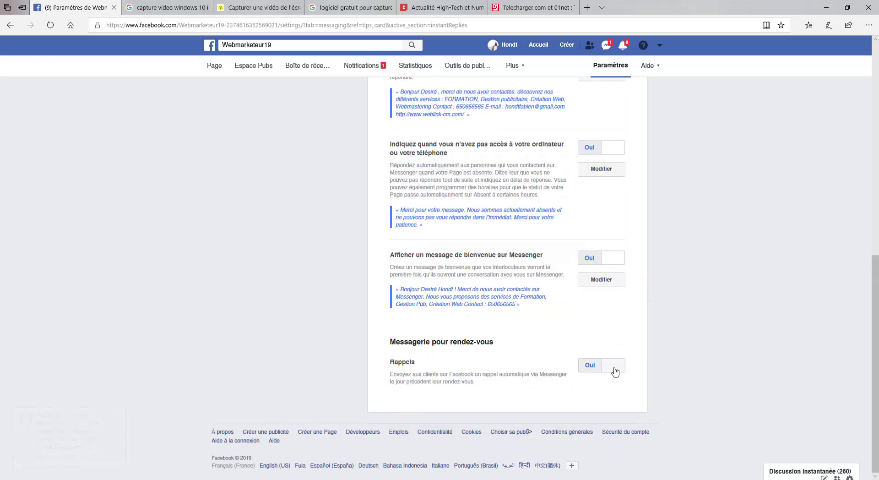
Go back to the Webmarketeur19 Page tab, reloading it until its publications feed appears.
left_click_drag(876, 277, 876, 121)
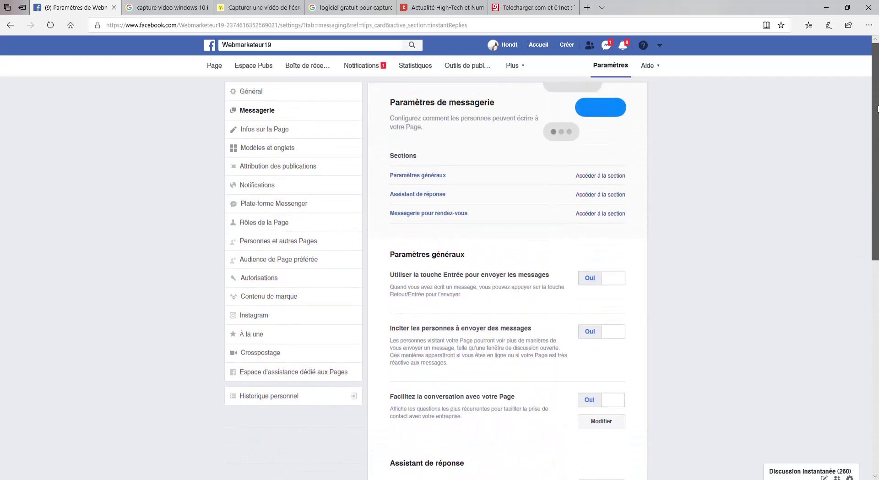
left_click(224, 65)
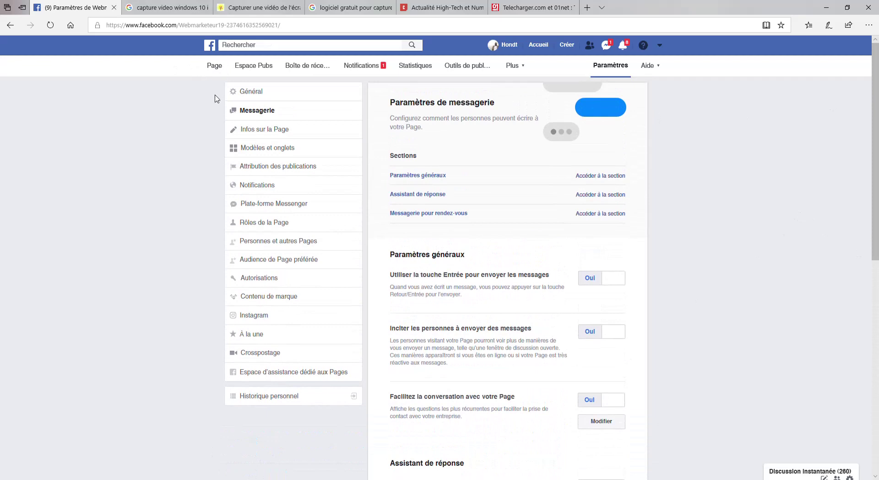
left_click(241, 26)
key("Return")
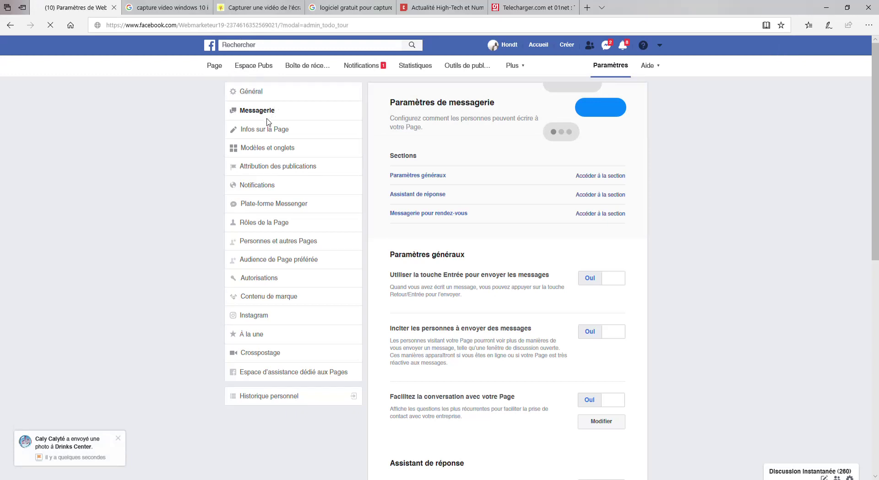
left_click(215, 65)
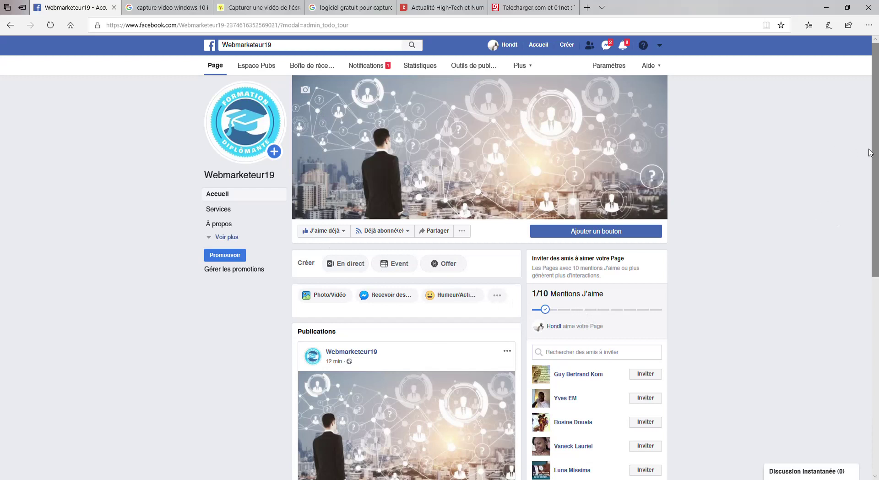
Expand the left page menu with 'Voir plus' to list Boutique, Offres, Photos, Vidéos and the rest.
left_click_drag(875, 141, 875, 229)
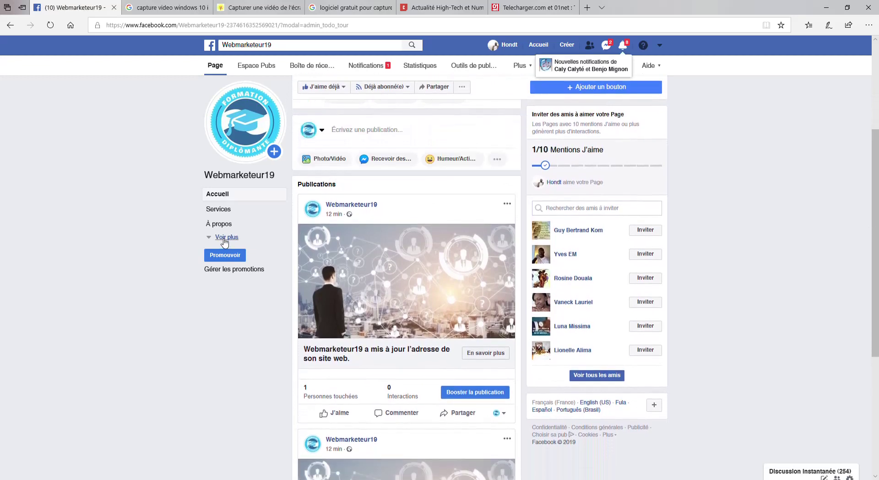
left_click(224, 238)
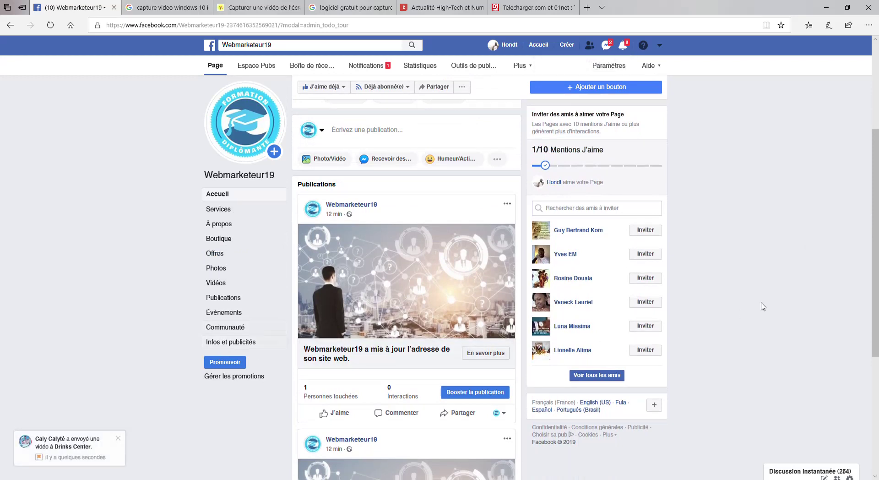
left_click_drag(874, 264, 876, 172)
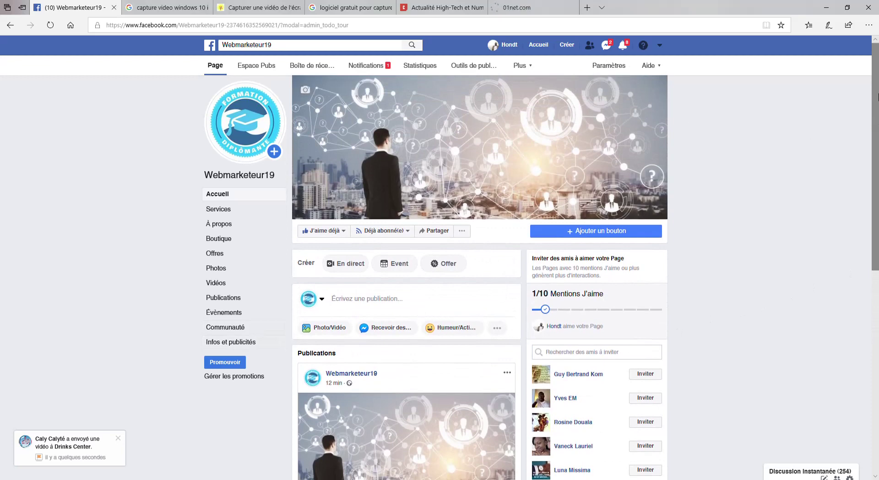
left_click_drag(878, 96, 876, 209)
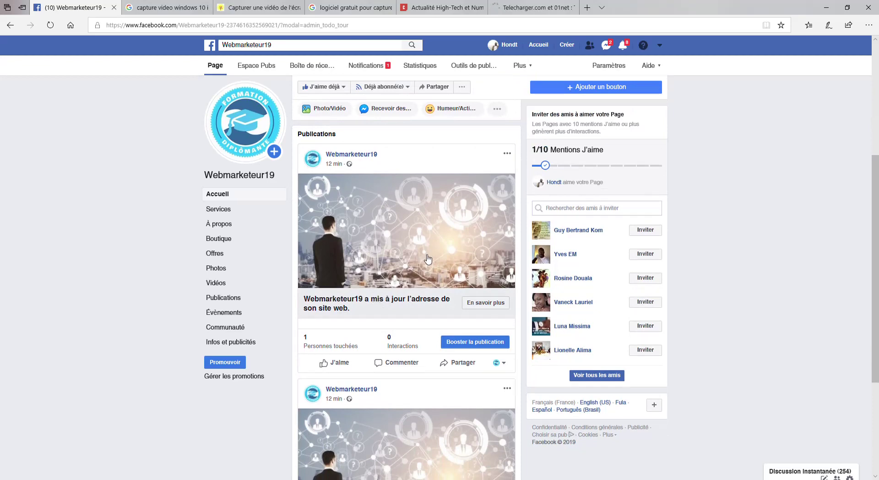
Hide the website-address, phone-number and cover-photo update posts with 'Masquer du journal', closing the chat window.
left_click(508, 153)
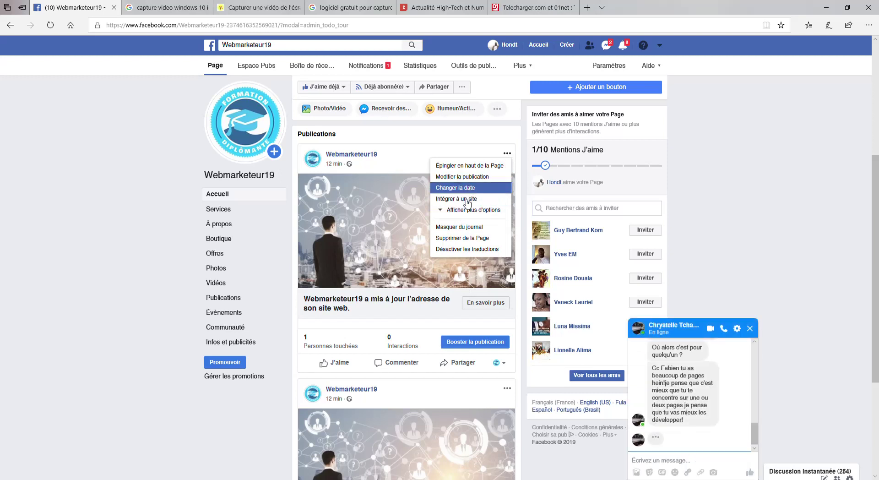
left_click(456, 231)
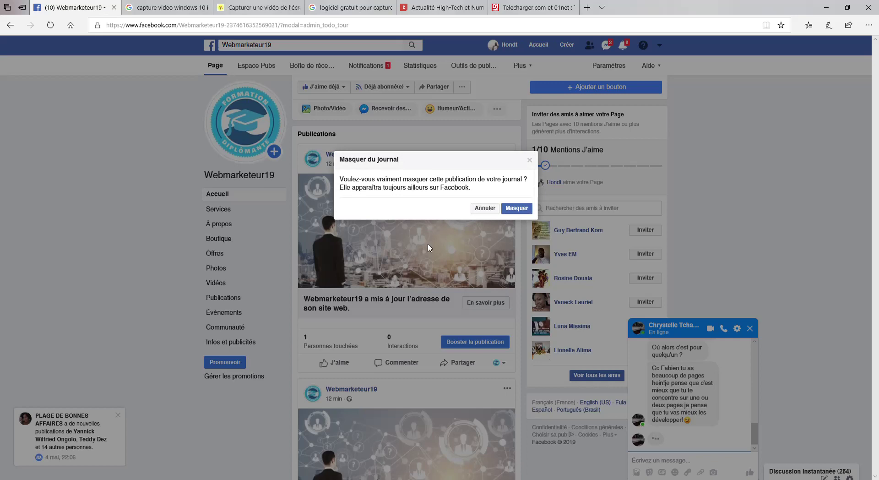
left_click(516, 207)
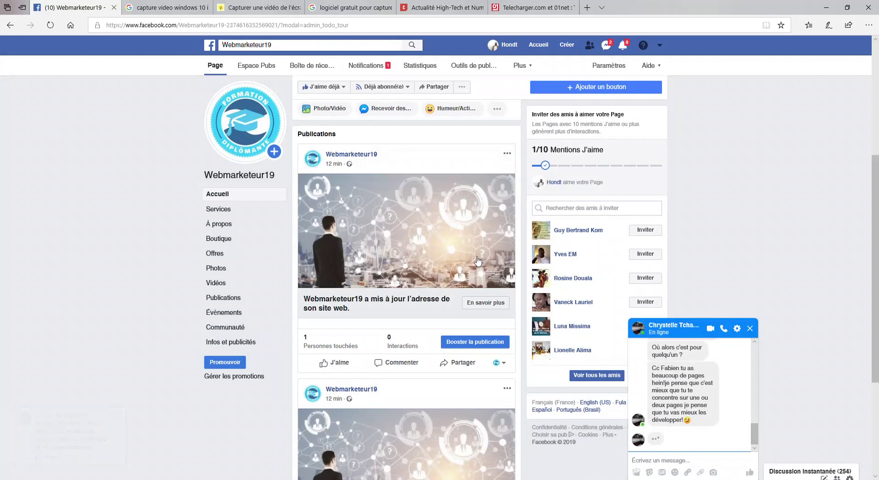
left_click(750, 328)
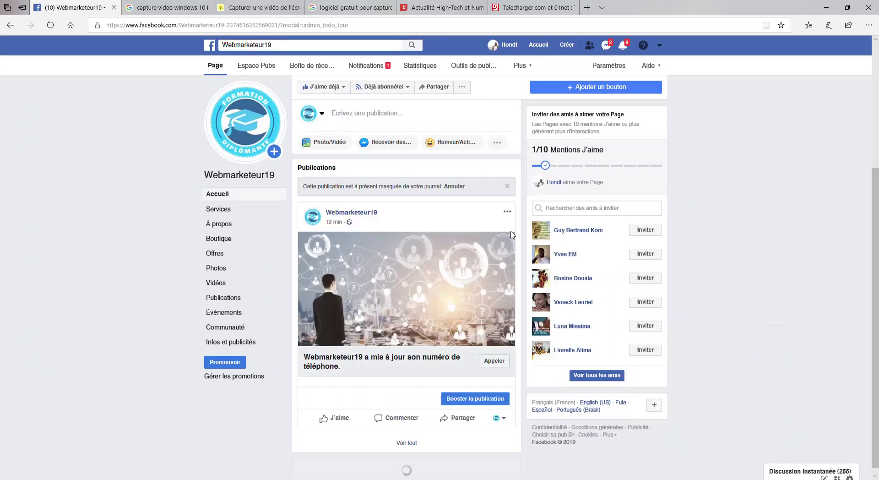
left_click(507, 211)
left_click(477, 289)
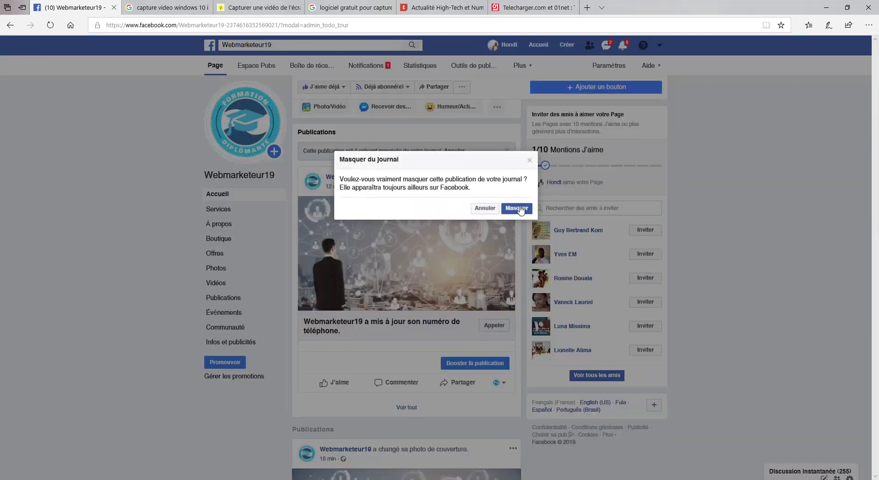
left_click(518, 208)
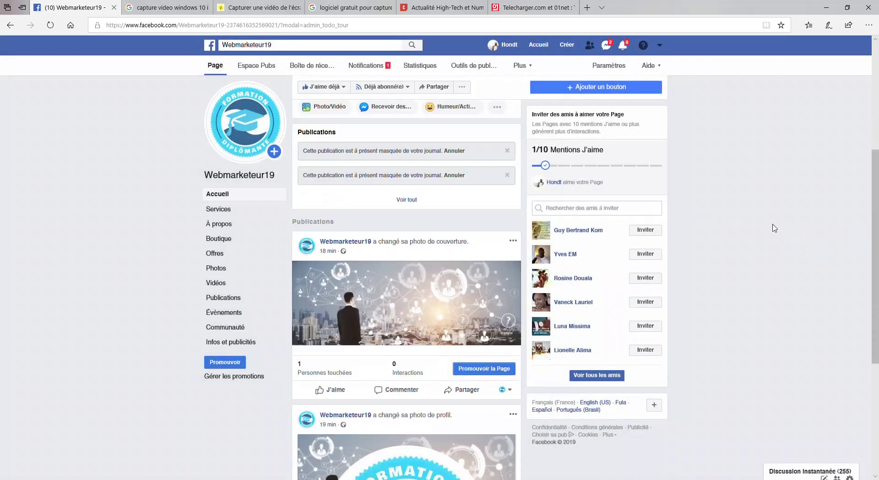
left_click(513, 242)
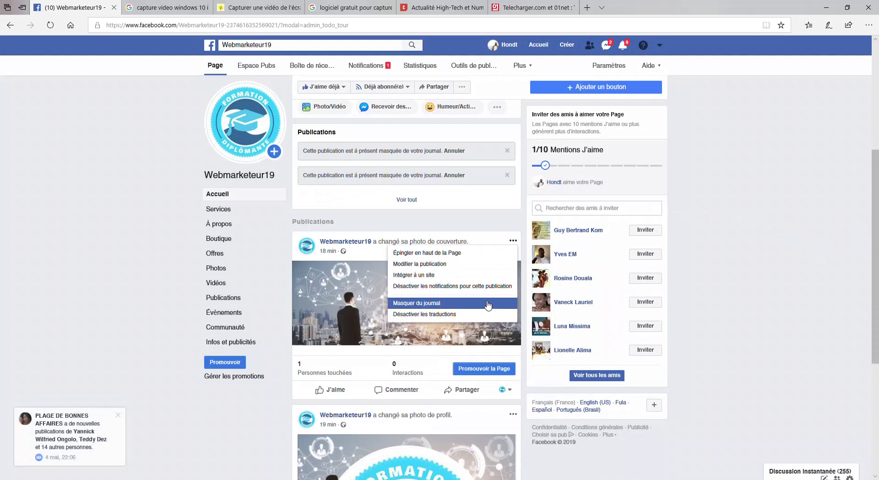
left_click(461, 304)
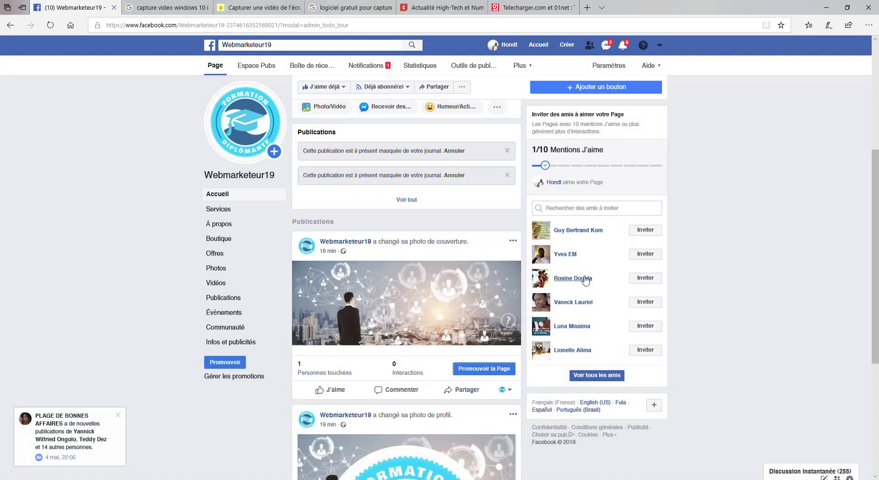
left_click(516, 208)
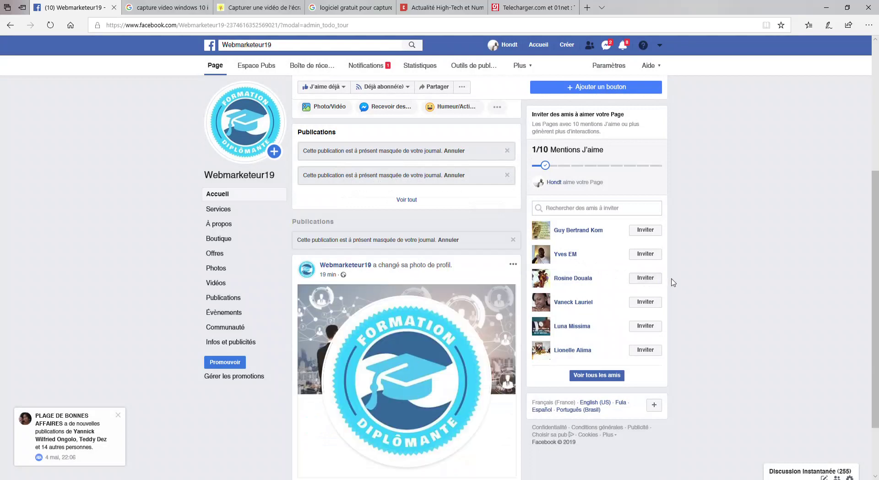
left_click_drag(874, 276, 874, 143)
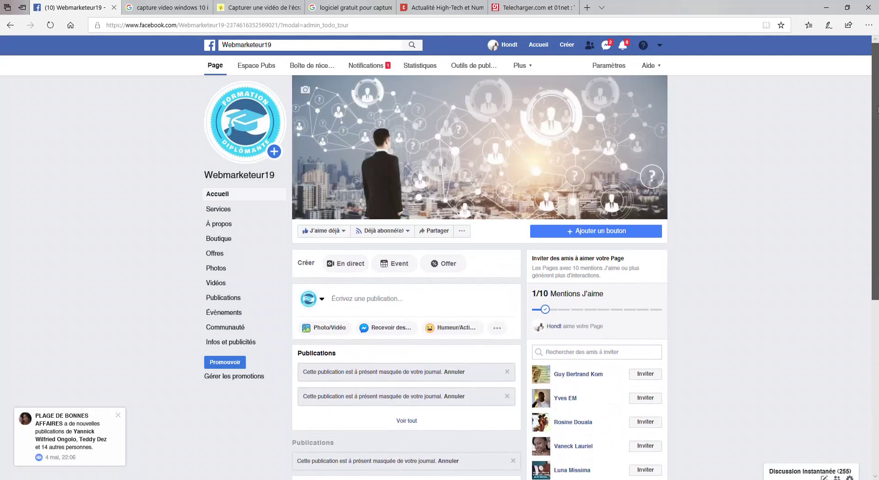
Reload the timeline and check that the opening-hours update post now comes first.
left_click(215, 25)
key("Return")
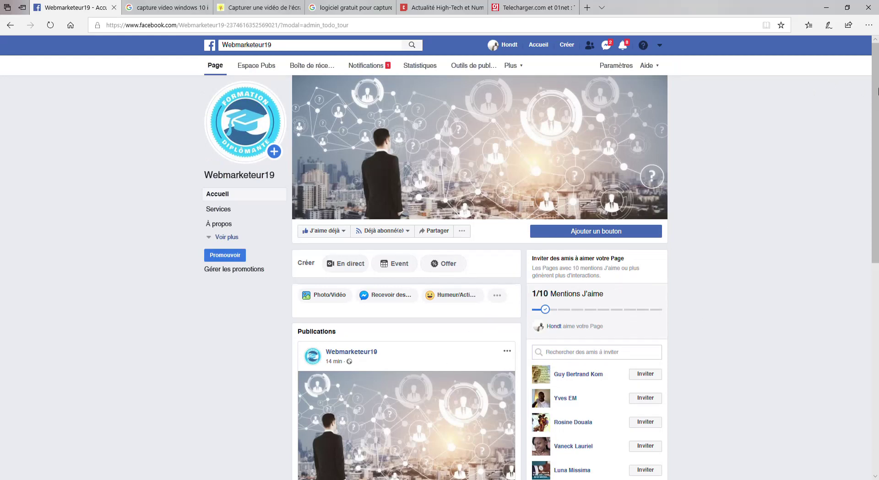
left_click_drag(875, 128, 873, 212)
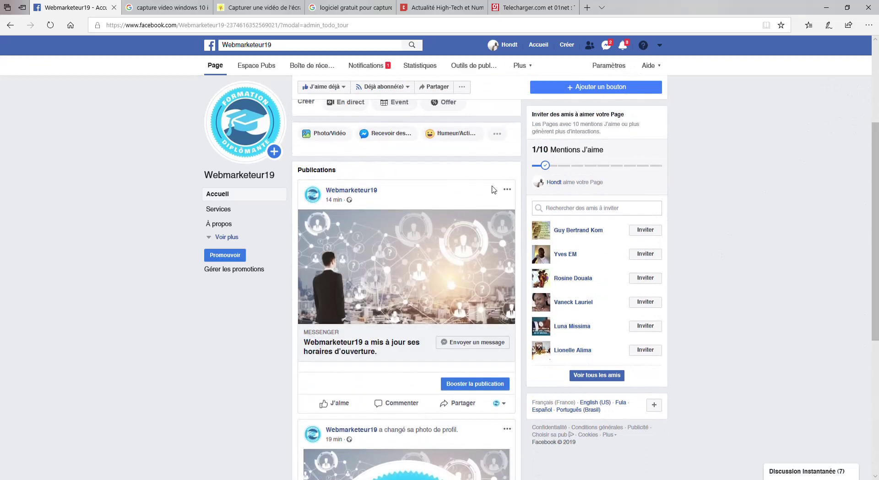
left_click(511, 192)
left_click(510, 189)
scroll(876, 301, "up", 4)
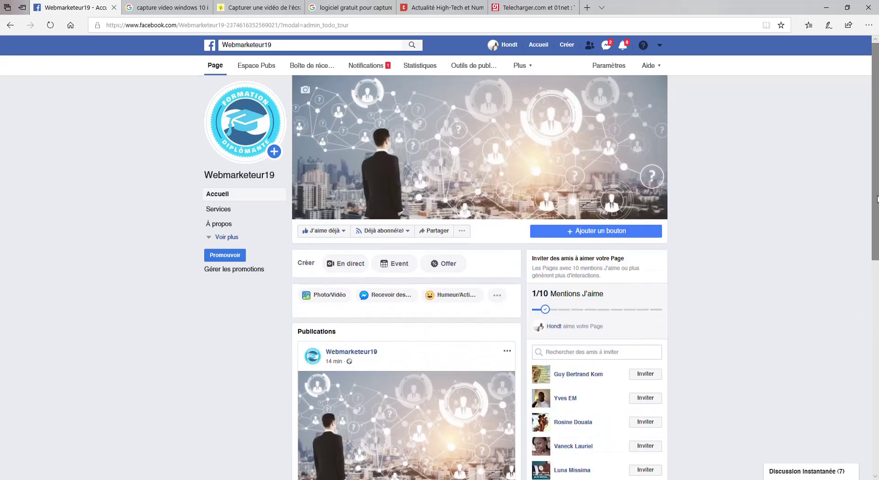